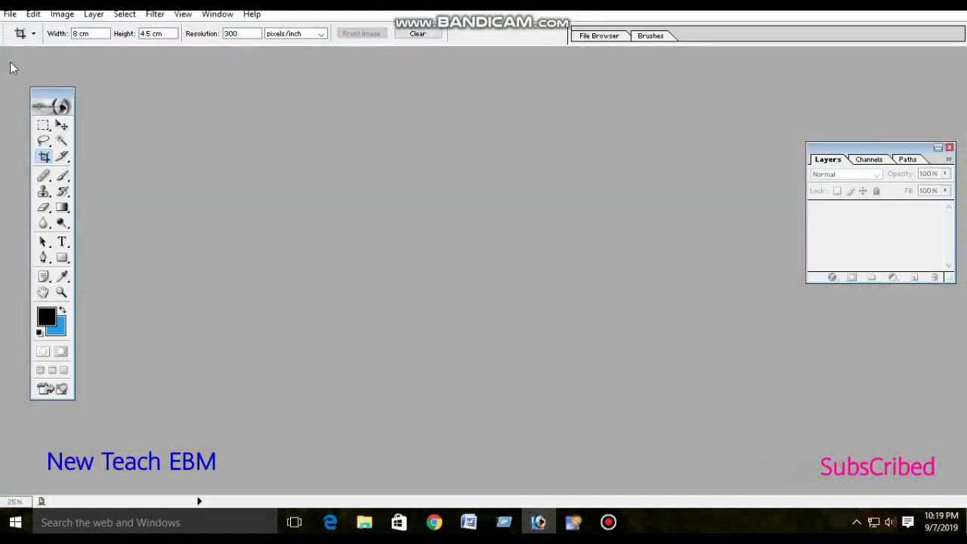
# Create a new white A4 document at 300 ppi and maximize its window.
pyautogui.click(10, 13)
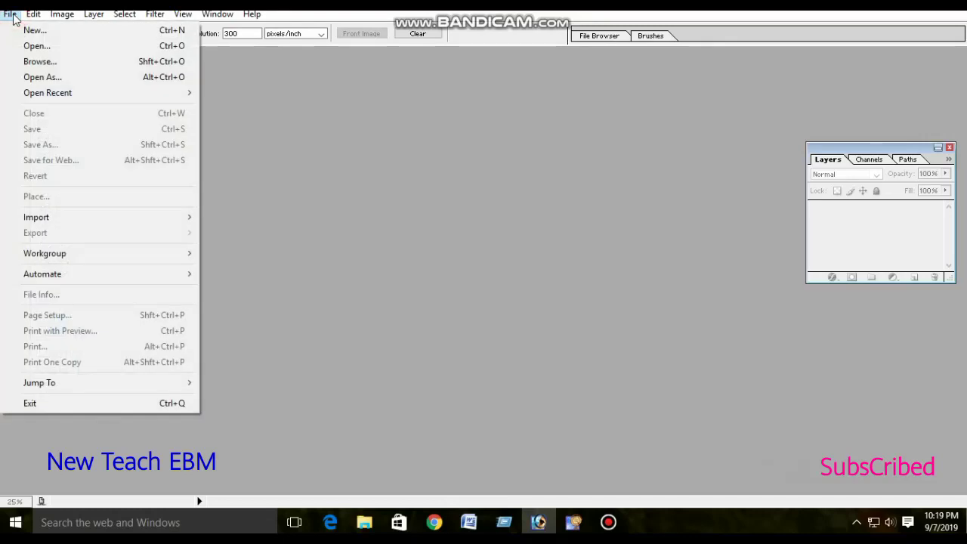
pyautogui.click(20, 31)
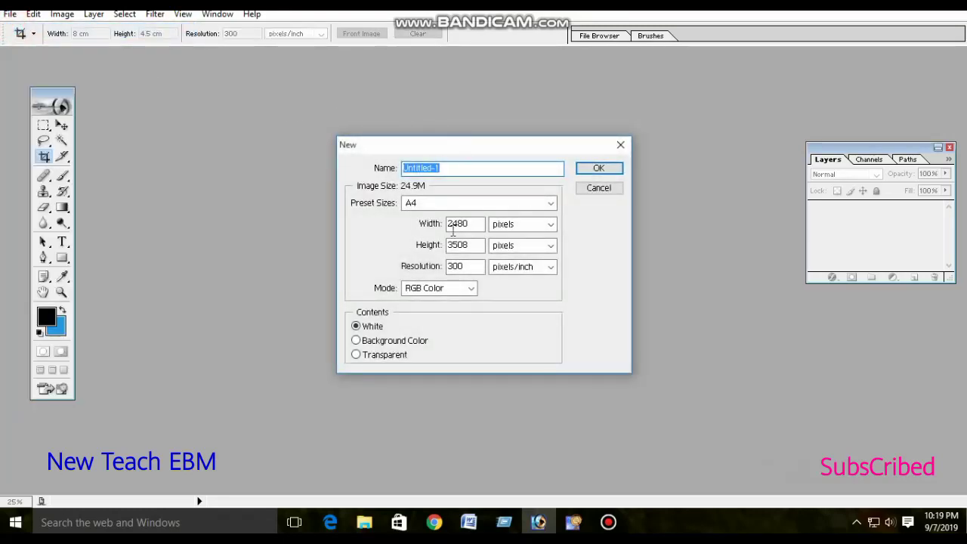
pyautogui.click(437, 204)
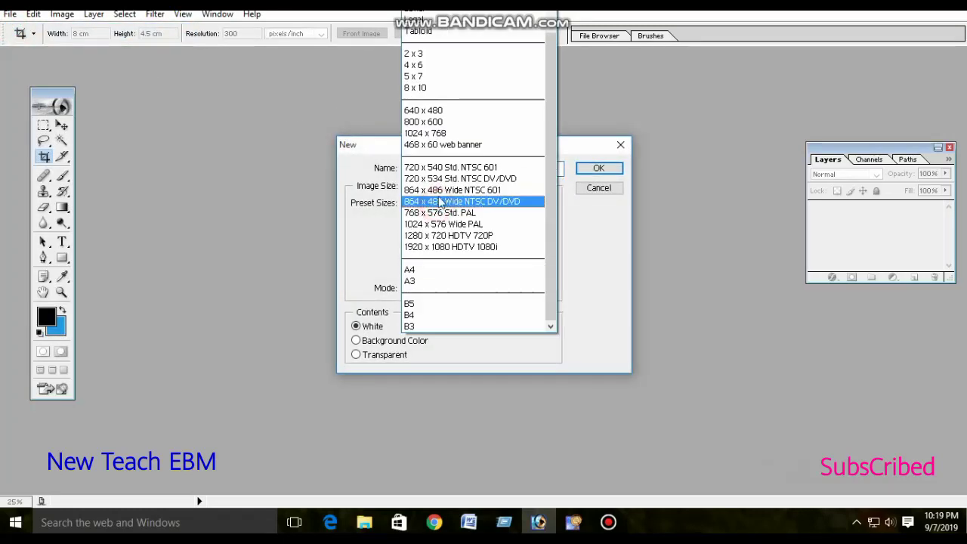
pyautogui.click(425, 270)
pyautogui.click(584, 169)
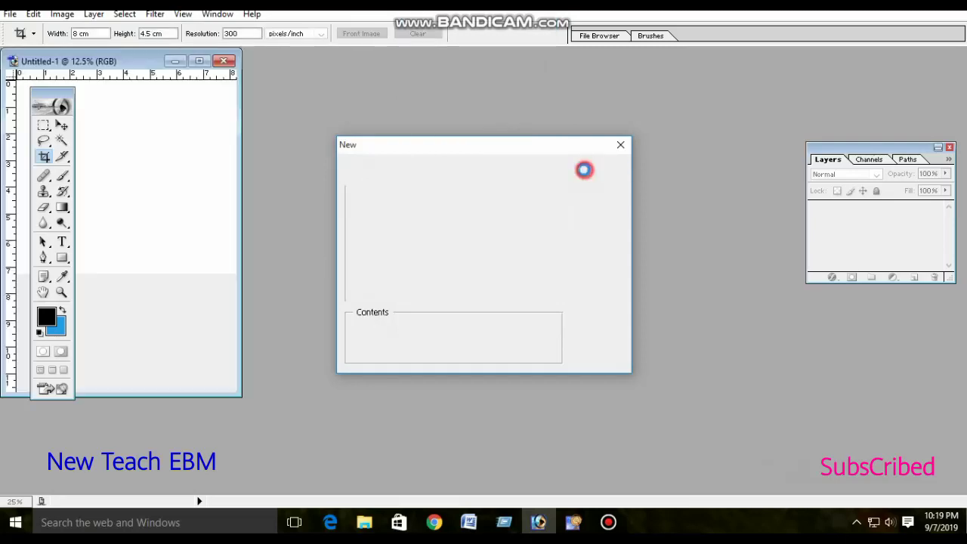
pyautogui.moveTo(133, 62); pyautogui.dragTo(405, 93)
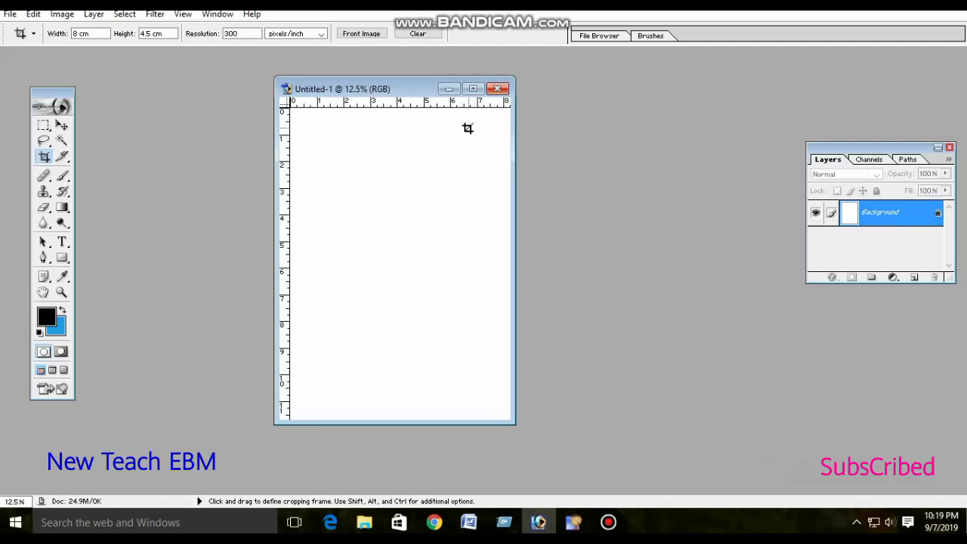
pyautogui.click(473, 89)
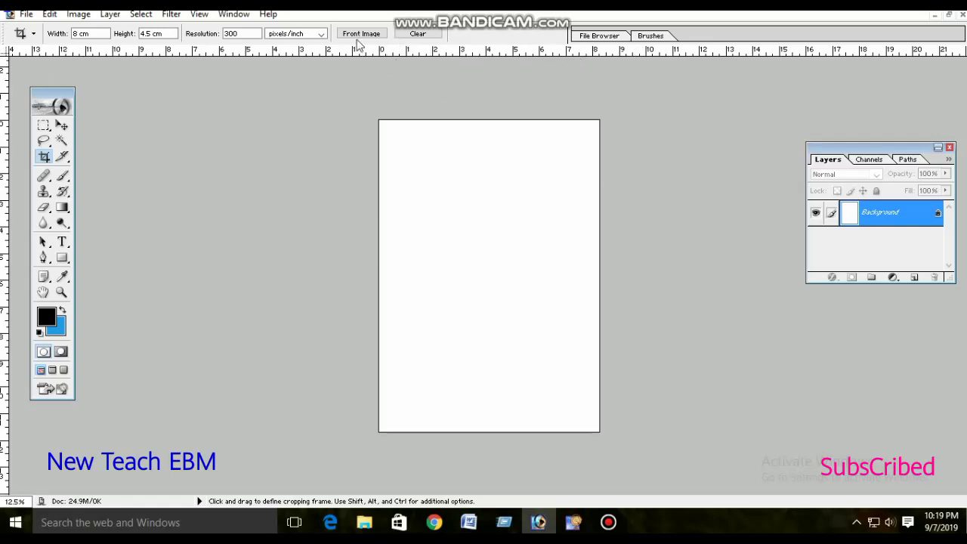
# Toggle the rulers off and back on so they stay visible.
pyautogui.click(233, 13)
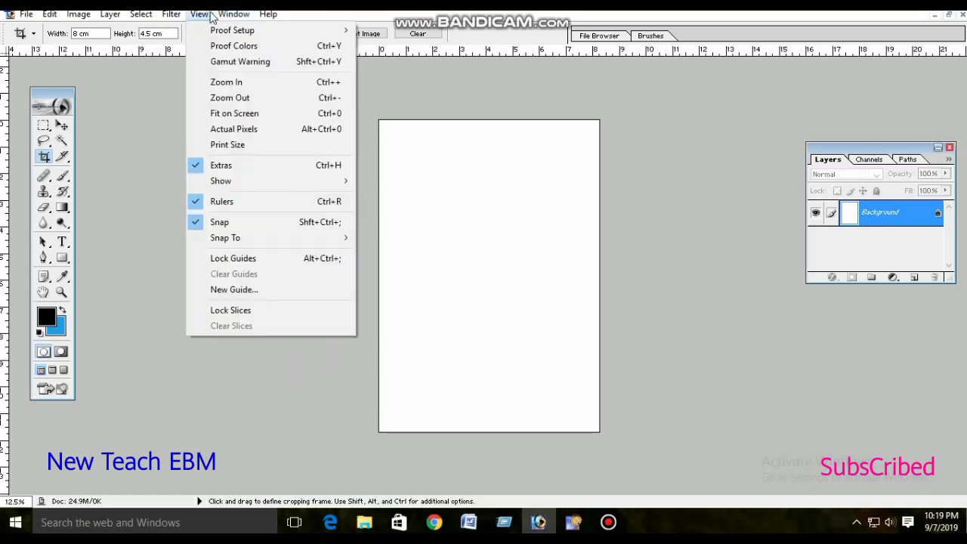
pyautogui.click(206, 204)
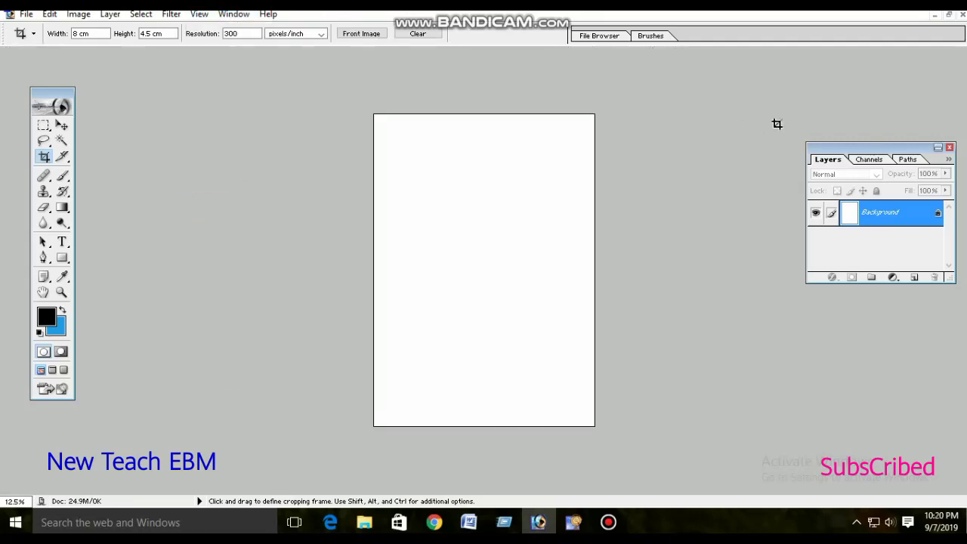
pyautogui.click(200, 15)
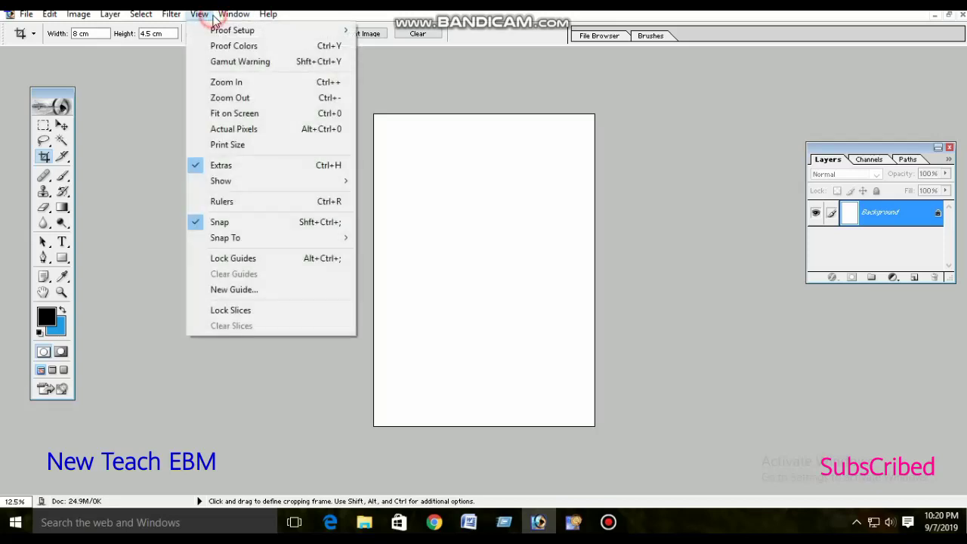
pyautogui.click(218, 201)
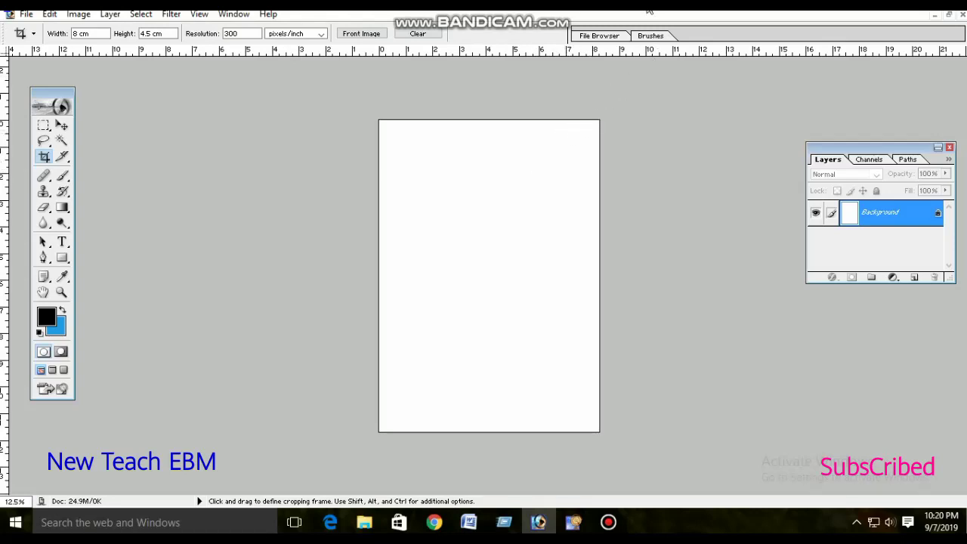
# Zoom in on the A4 page to about 16.6%.
pyautogui.press('v')
pyautogui.hotkey('ctrl', '0')
pyautogui.hotkey('ctrl', '0')
pyautogui.press('c')
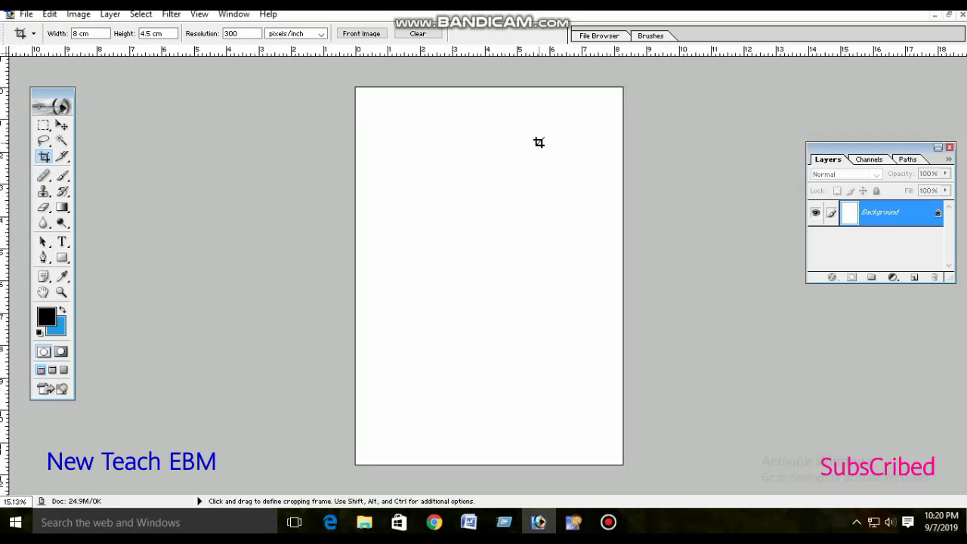
pyautogui.hotkey('ctrl', '+')
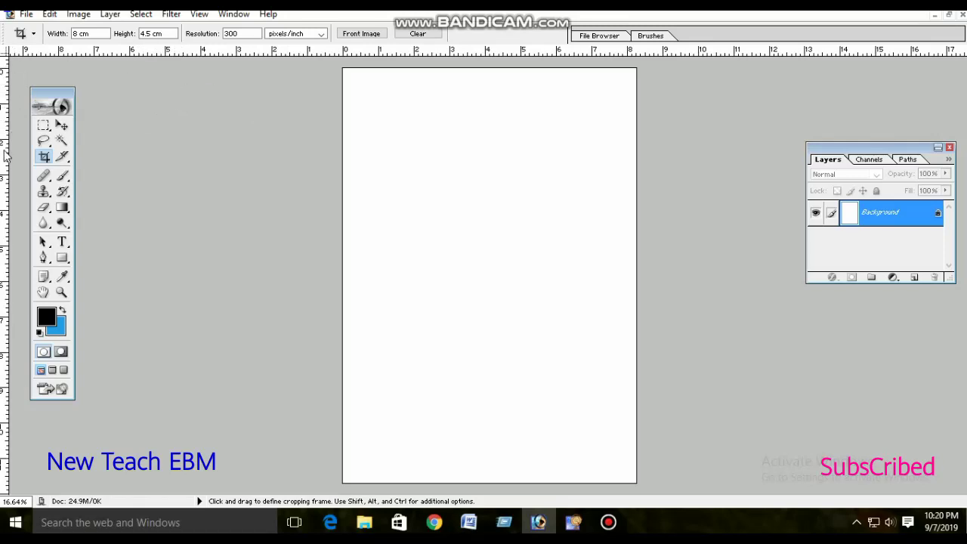
# Drag a vertical and a horizontal guide from the rulers to cross at the page centre.
pyautogui.click(62, 126)
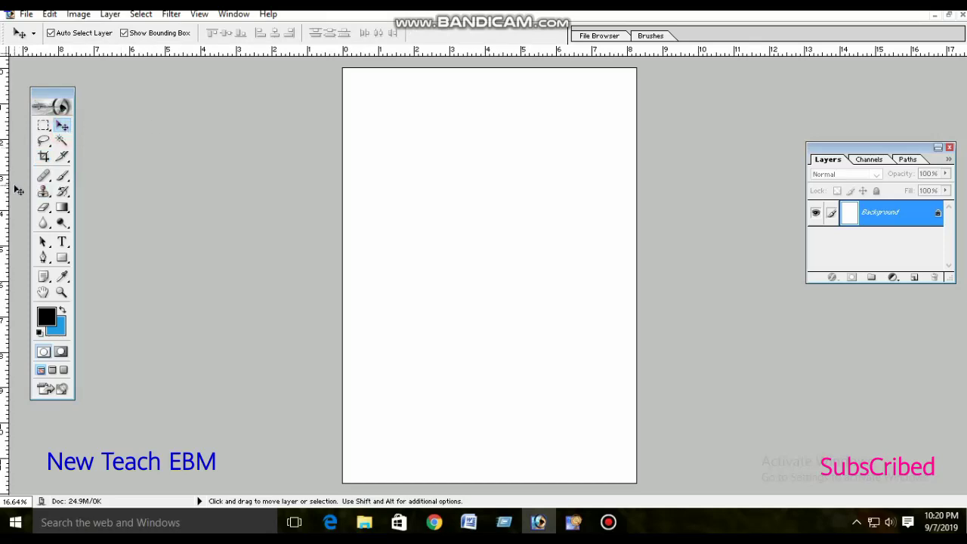
pyautogui.moveTo(6, 189)
pyautogui.mouseDown()
pyautogui.moveTo(248, 209)
pyautogui.moveTo(486, 210)
pyautogui.mouseUp()
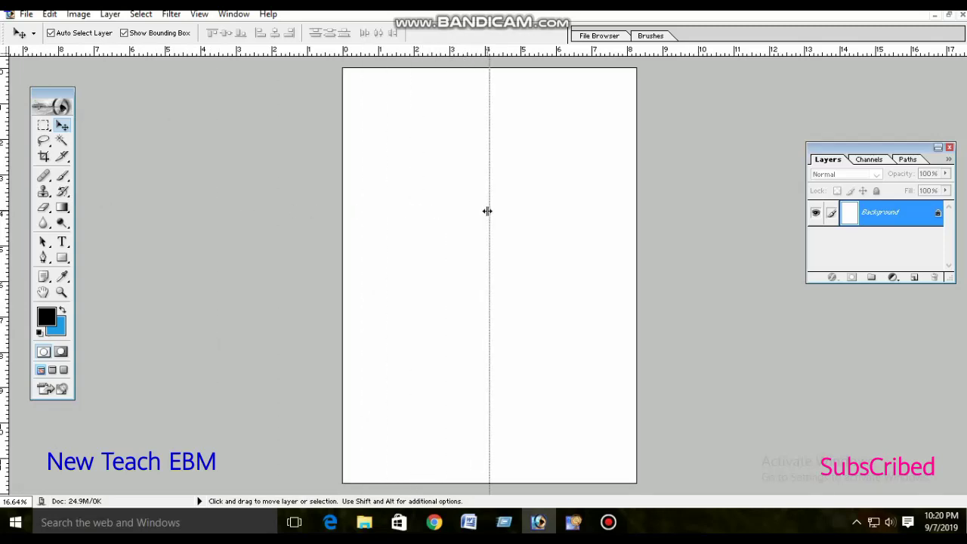
pyautogui.moveTo(493, 216); pyautogui.dragTo(492, 214)
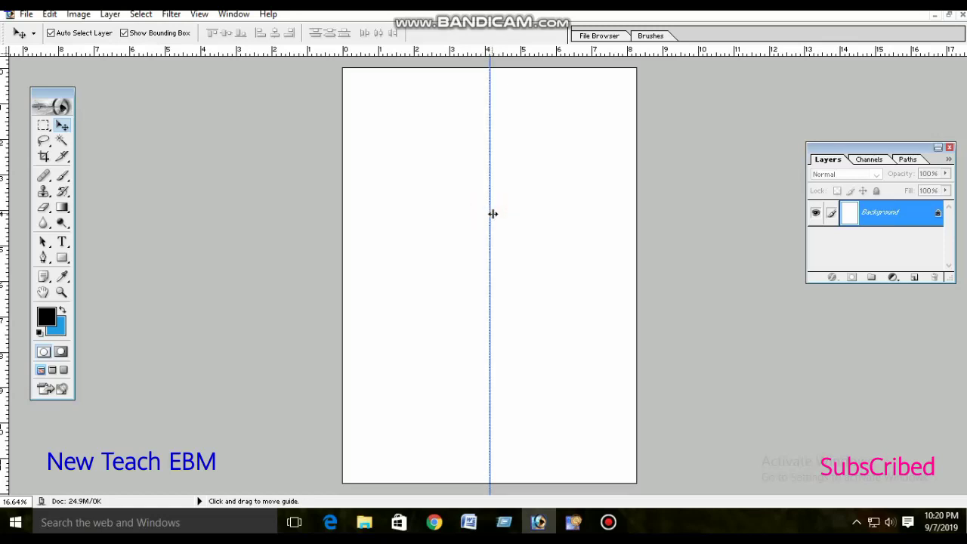
pyautogui.click(492, 215)
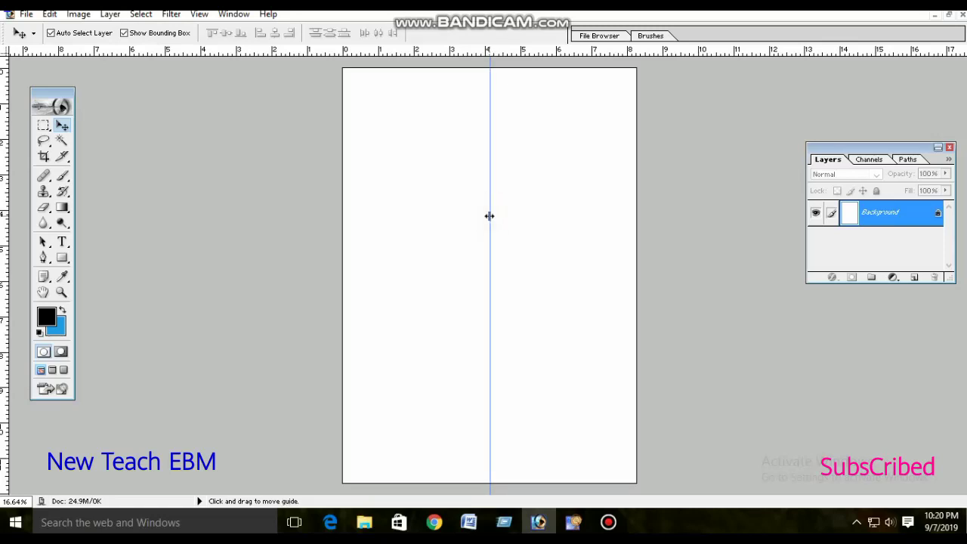
pyautogui.moveTo(492, 217); pyautogui.dragTo(497, 216)
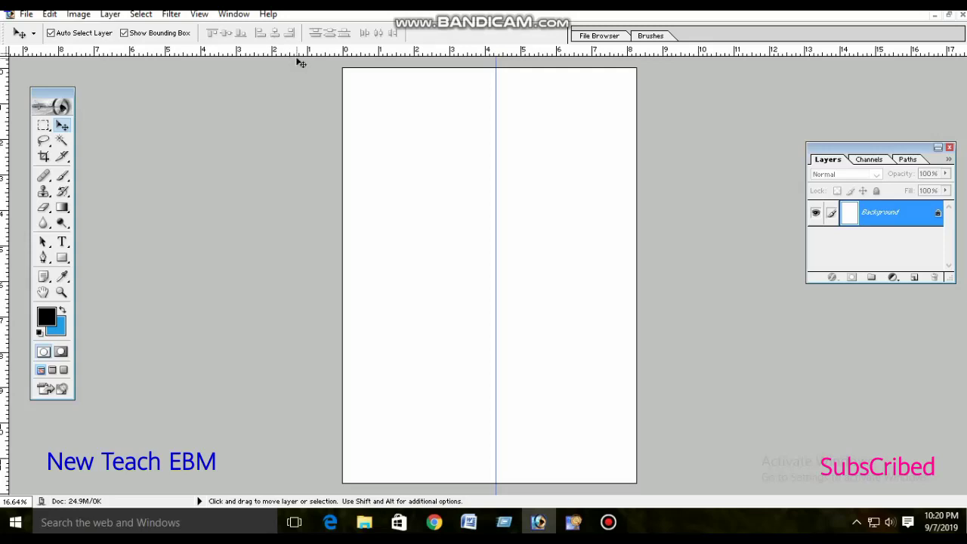
pyautogui.moveTo(297, 52); pyautogui.dragTo(314, 281)
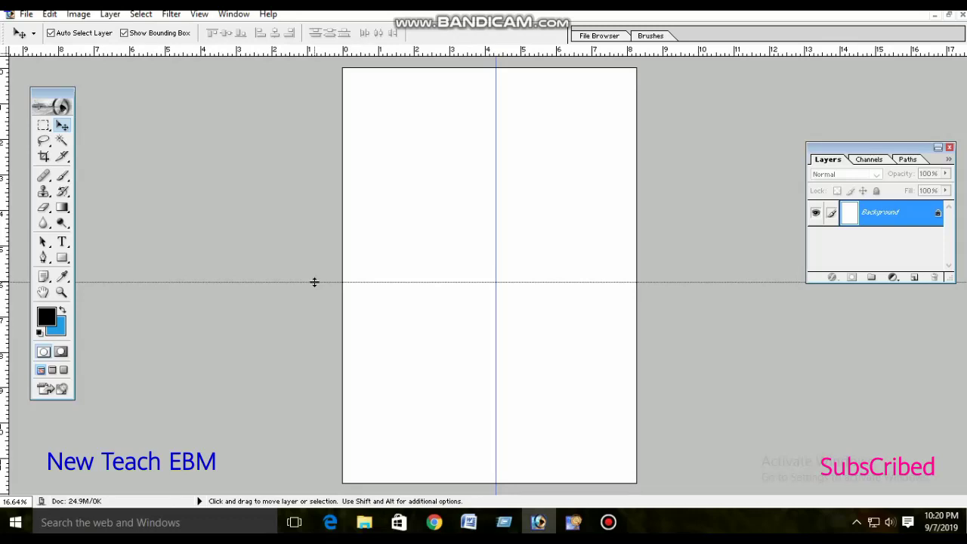
pyautogui.moveTo(314, 282); pyautogui.dragTo(316, 280)
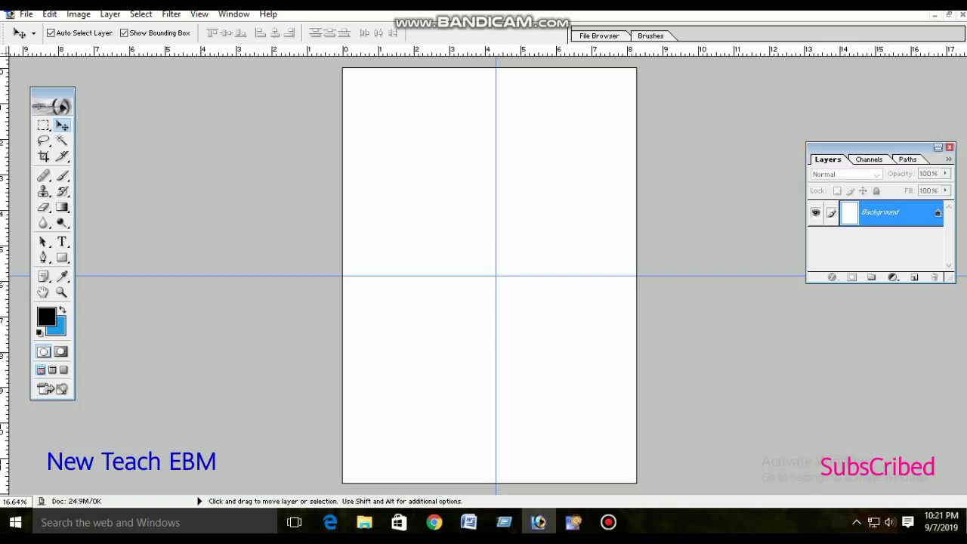
# Float the page window to the left and open the four photos together.
pyautogui.click(949, 15)
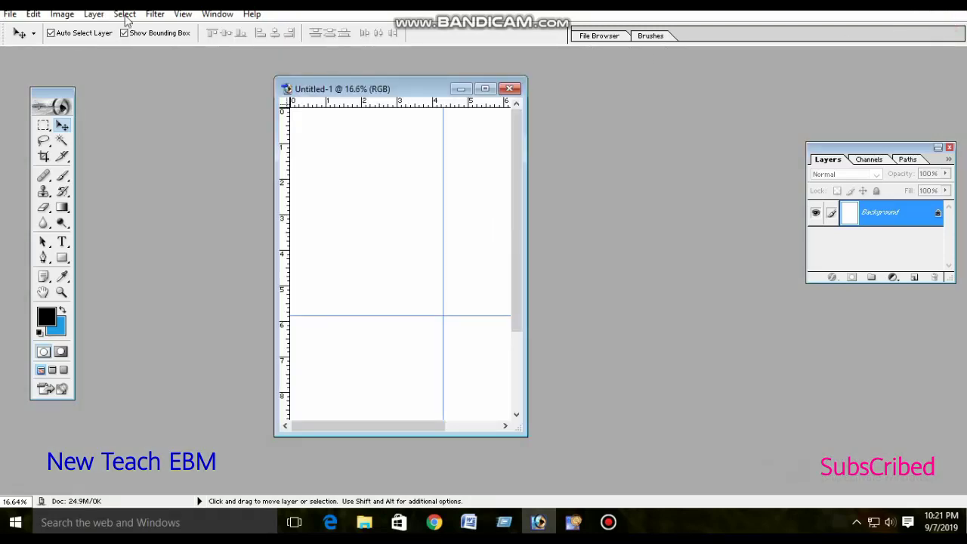
pyautogui.moveTo(398, 90); pyautogui.dragTo(183, 109)
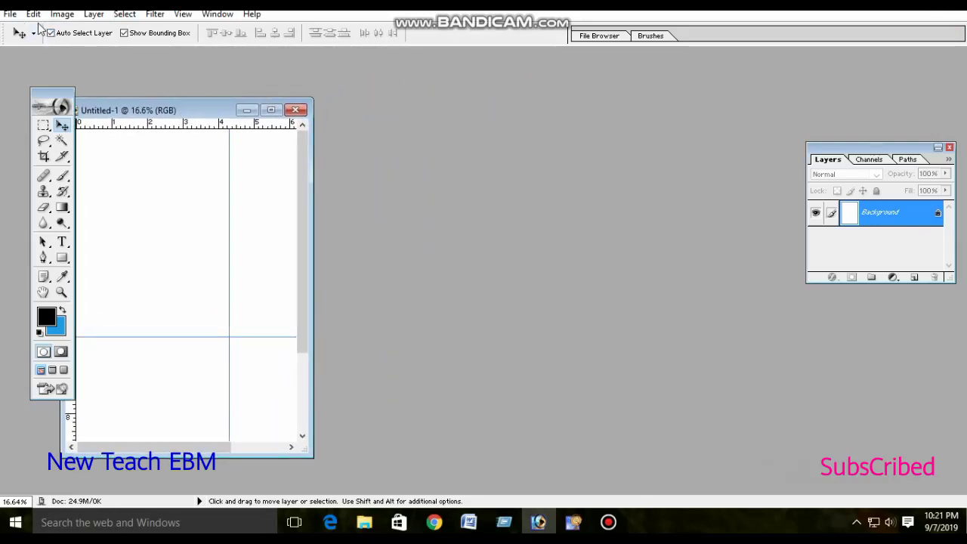
pyautogui.click(10, 15)
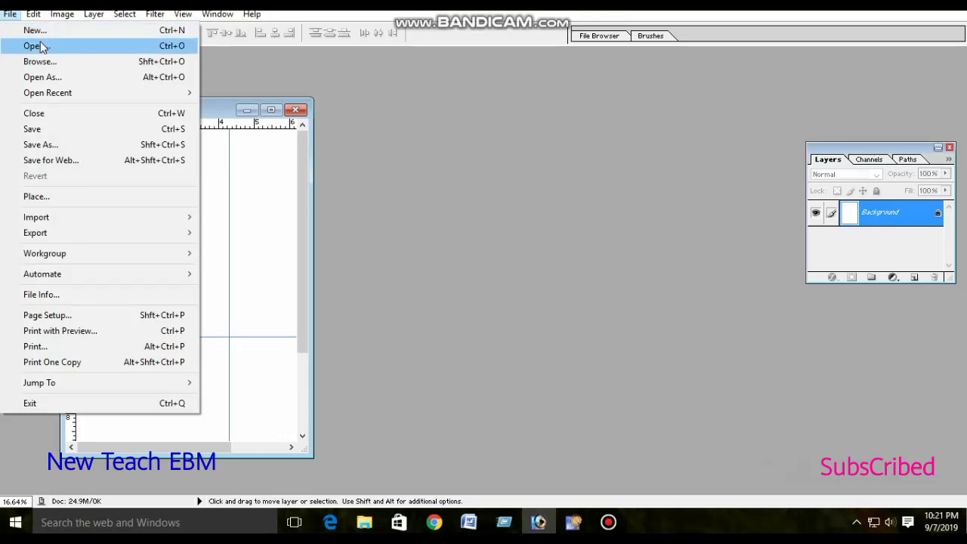
pyautogui.click(38, 43)
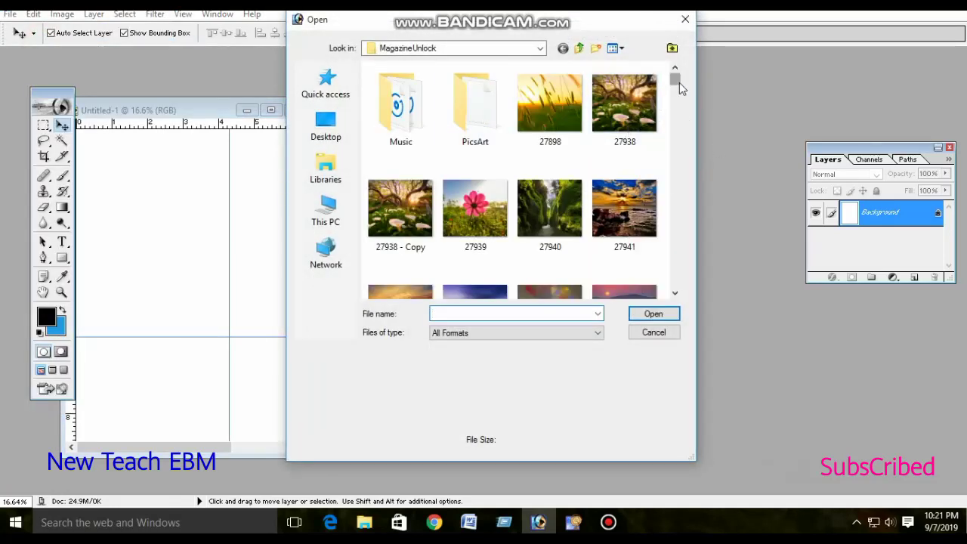
pyautogui.moveTo(679, 82); pyautogui.dragTo(677, 147)
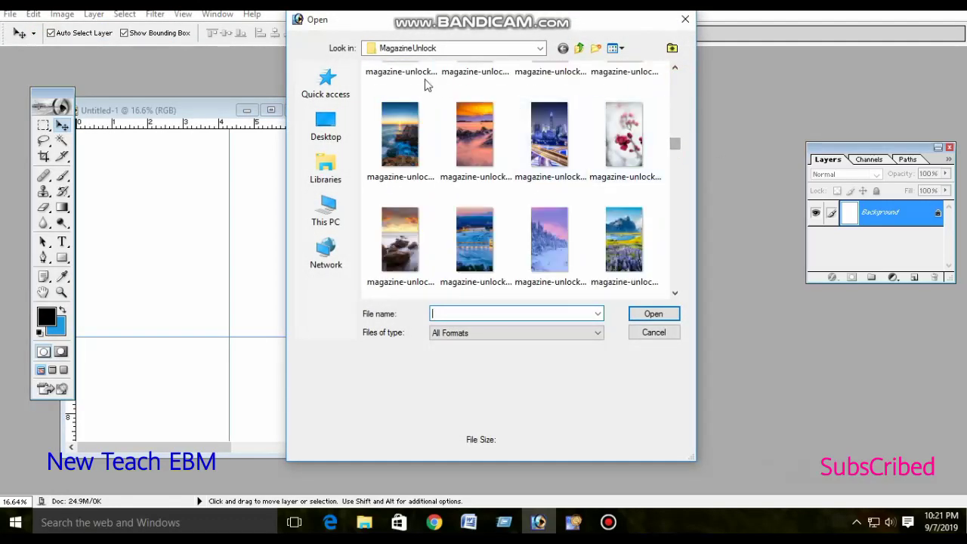
pyautogui.moveTo(367, 96); pyautogui.dragTo(580, 160)
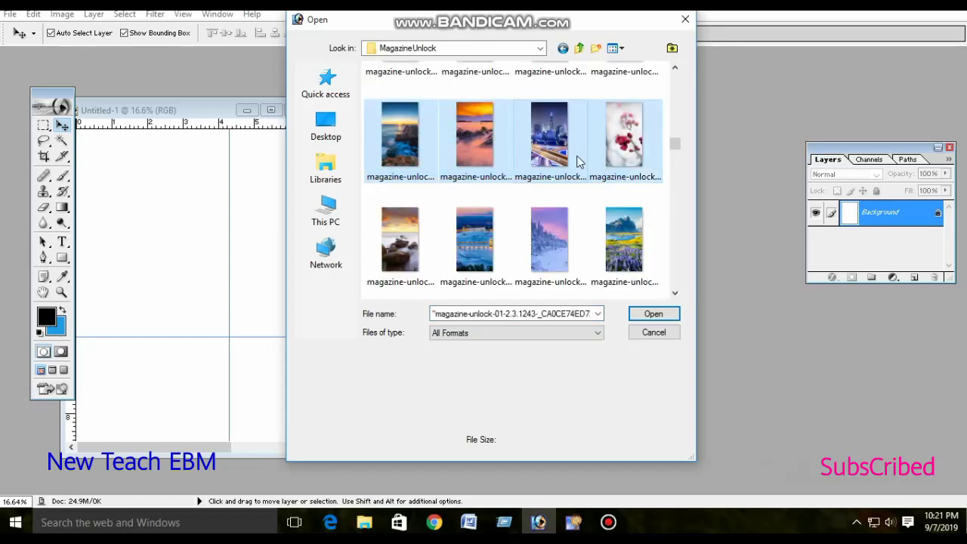
pyautogui.click(654, 314)
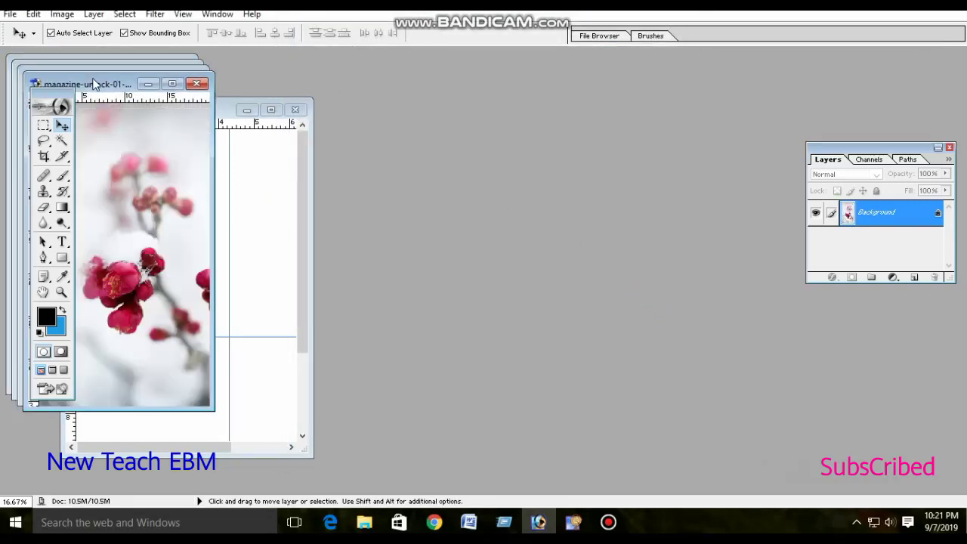
# Move the blossom, night city, pink beach and seascape windows to the right side.
pyautogui.moveTo(94, 84); pyautogui.dragTo(748, 144)
pyautogui.click(98, 72)
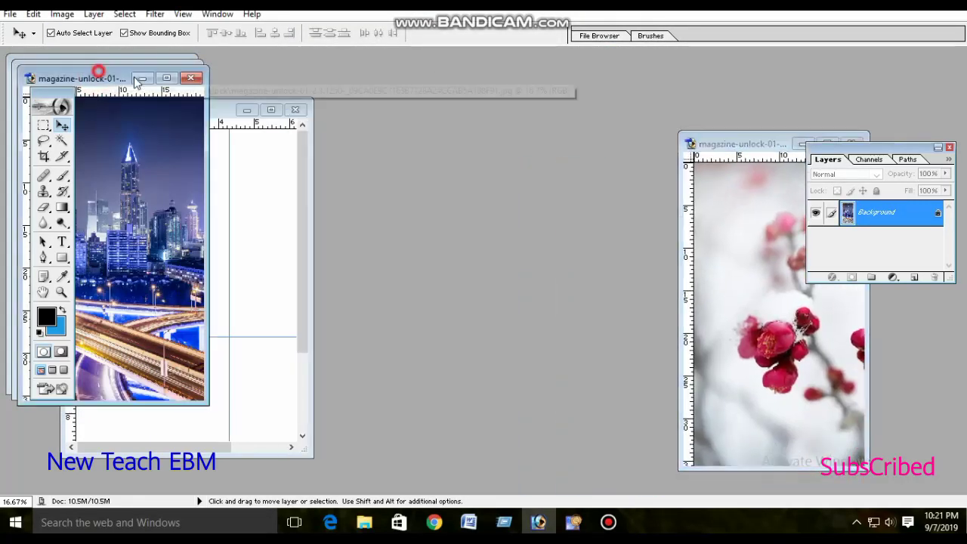
pyautogui.click(82, 72)
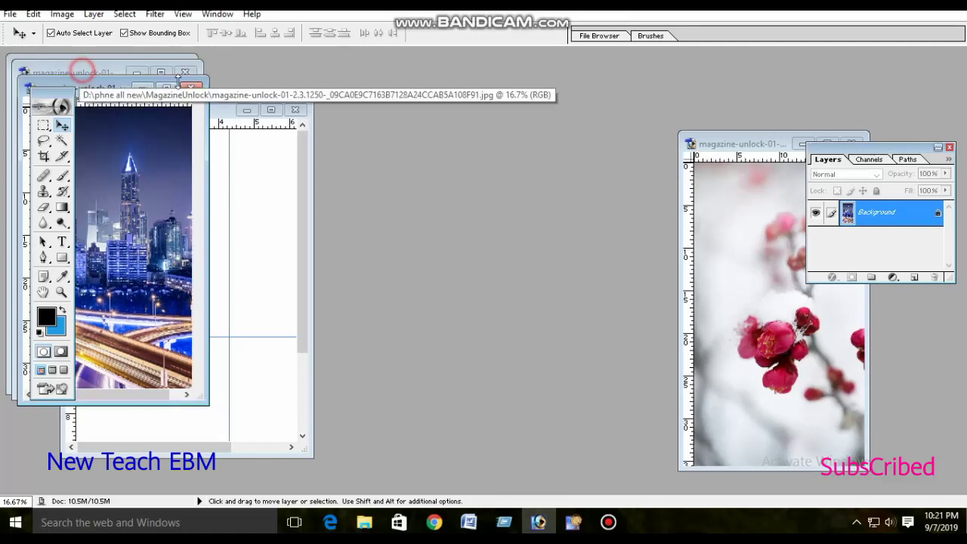
pyautogui.moveTo(67, 80); pyautogui.dragTo(680, 112)
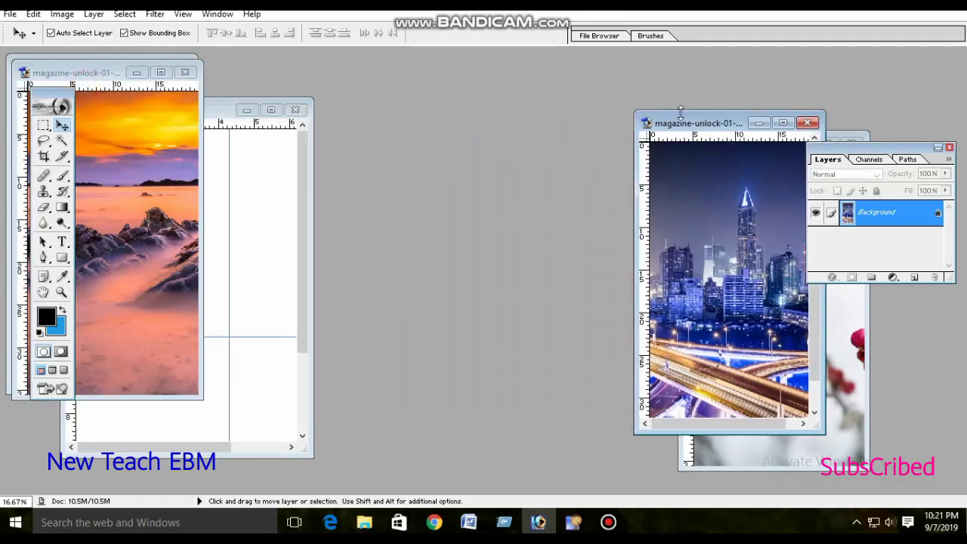
pyautogui.click(82, 74)
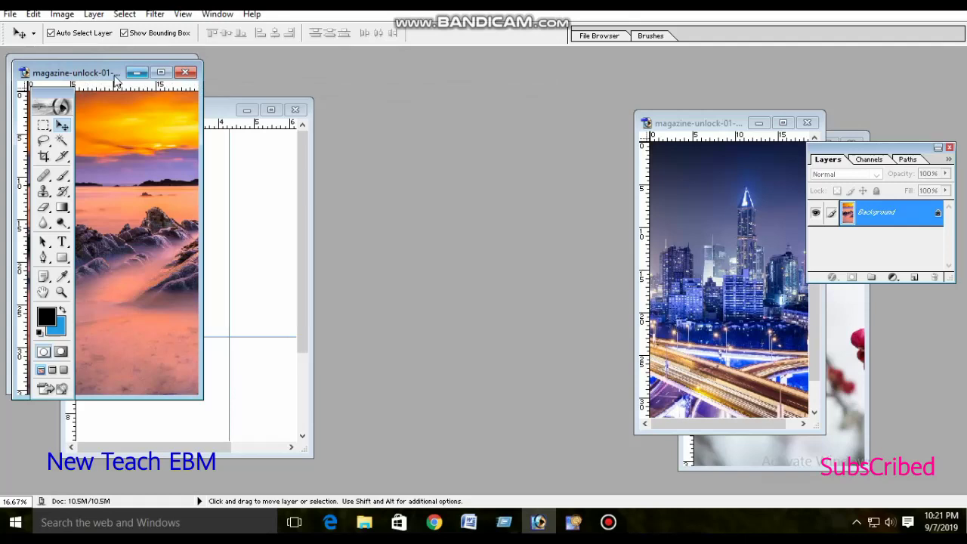
pyautogui.moveTo(90, 73); pyautogui.dragTo(690, 115)
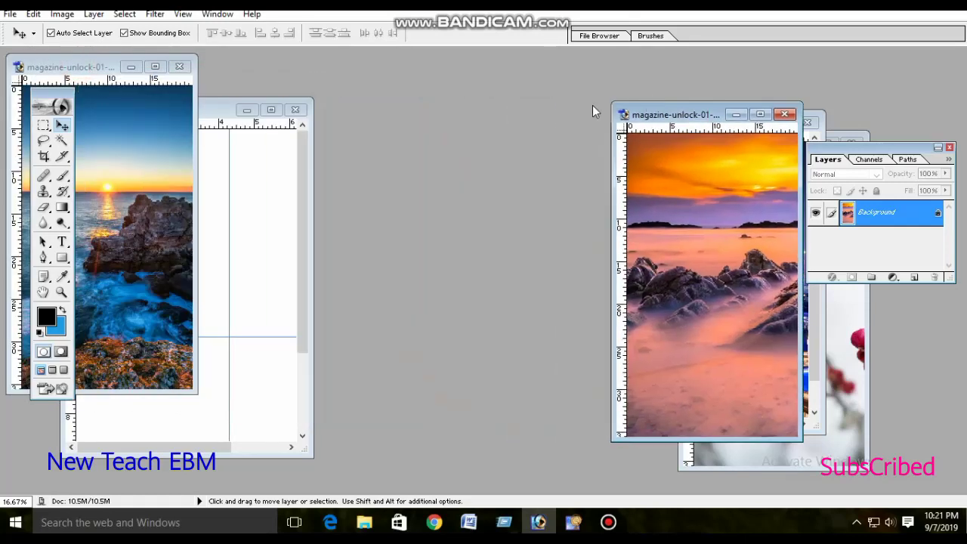
pyautogui.click(94, 65)
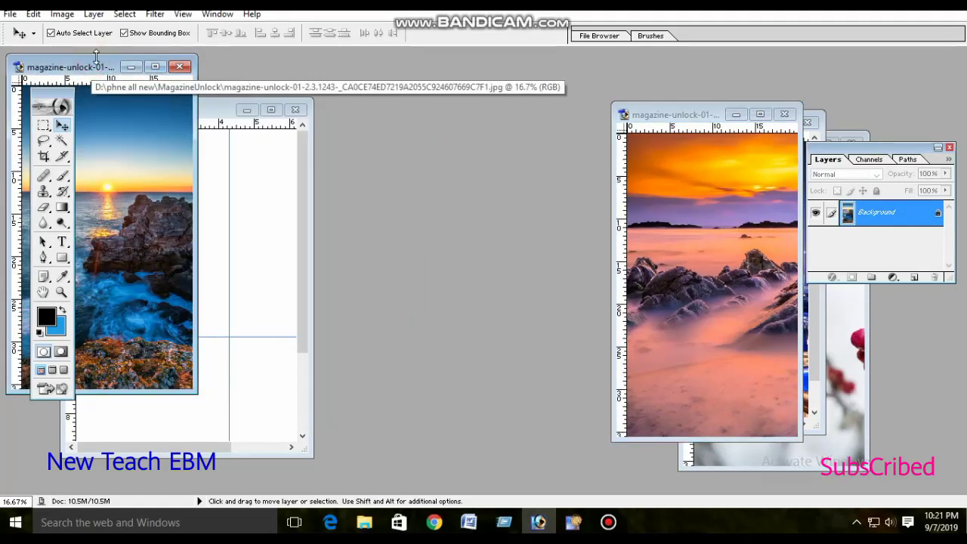
pyautogui.moveTo(95, 66); pyautogui.dragTo(617, 108)
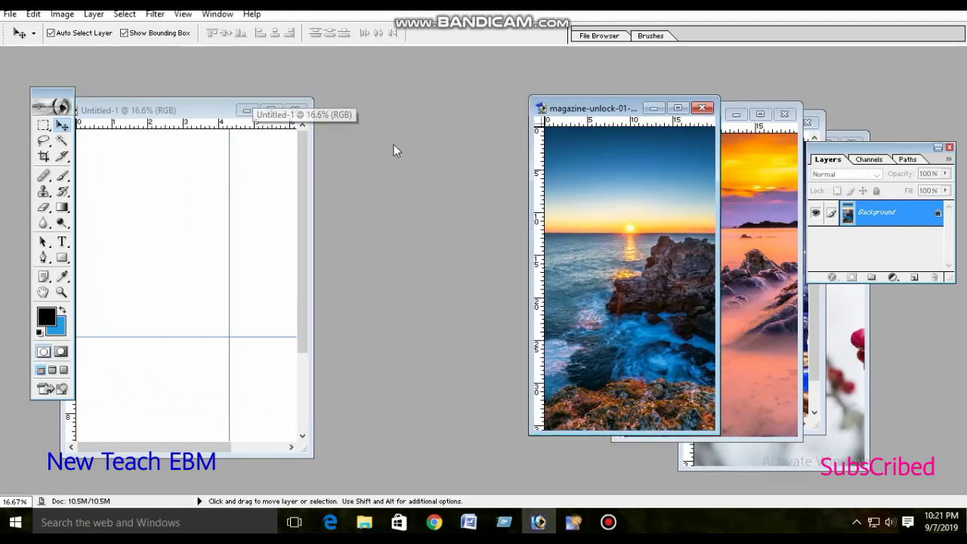
# Widen the blank page's window and make the seascape photo active.
pyautogui.doubleClick(316, 208)
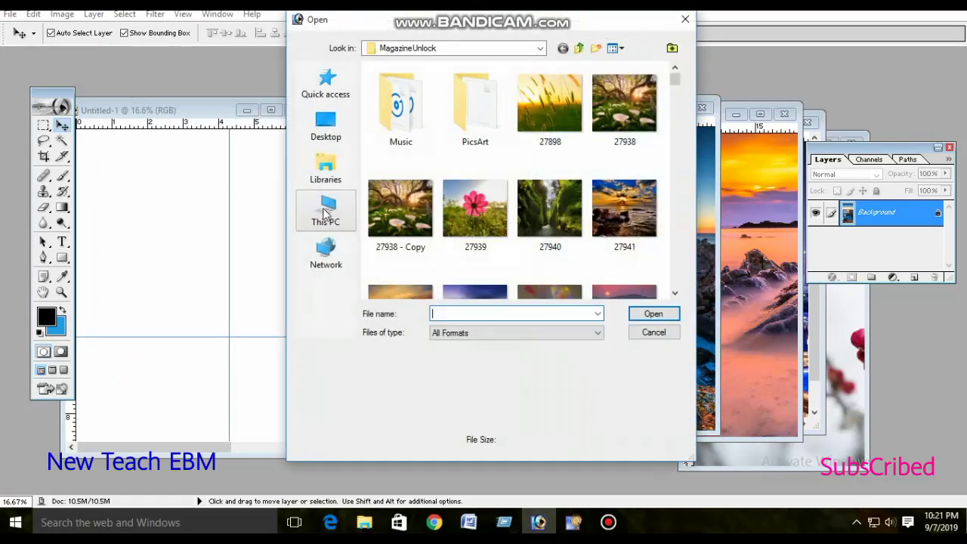
pyautogui.click(685, 18)
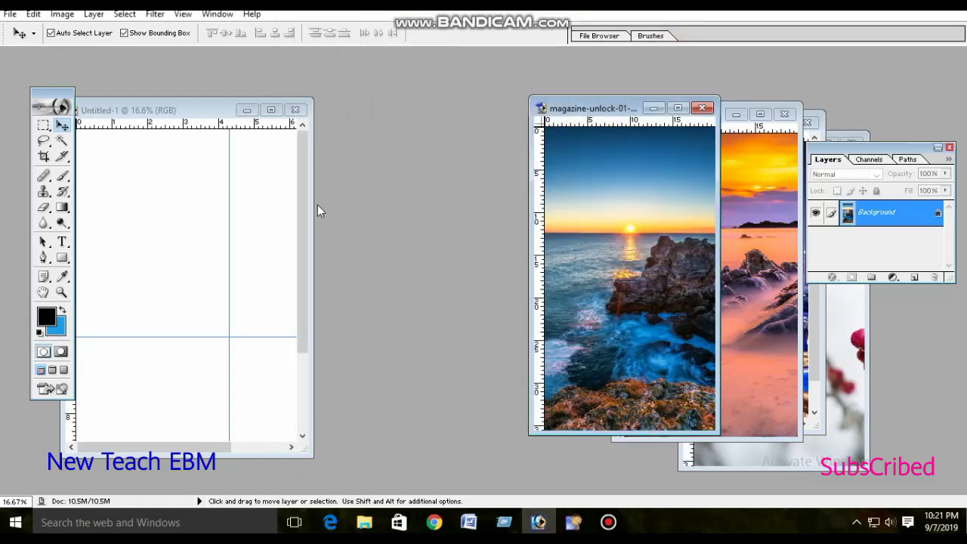
pyautogui.moveTo(314, 206); pyautogui.dragTo(401, 206)
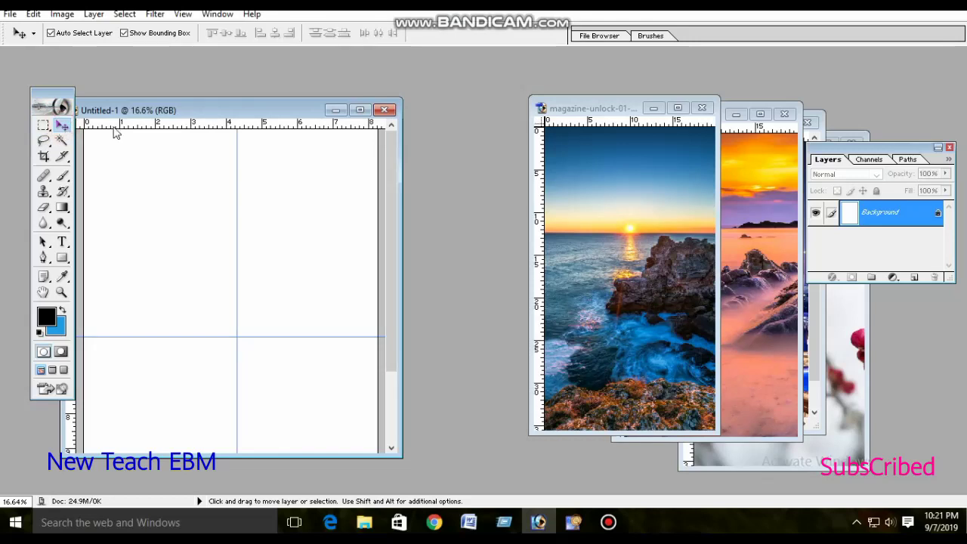
pyautogui.click(602, 212)
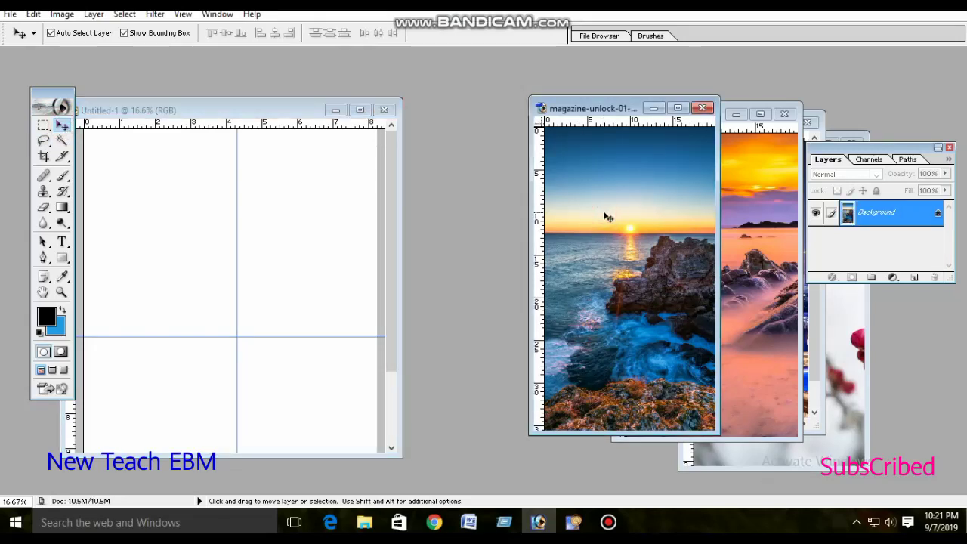
# Drag the seascape onto the page and scale it into the top-left quadrant.
pyautogui.moveTo(604, 214)
pyautogui.mouseDown()
pyautogui.moveTo(234, 184)
pyautogui.moveTo(158, 190)
pyautogui.mouseUp()
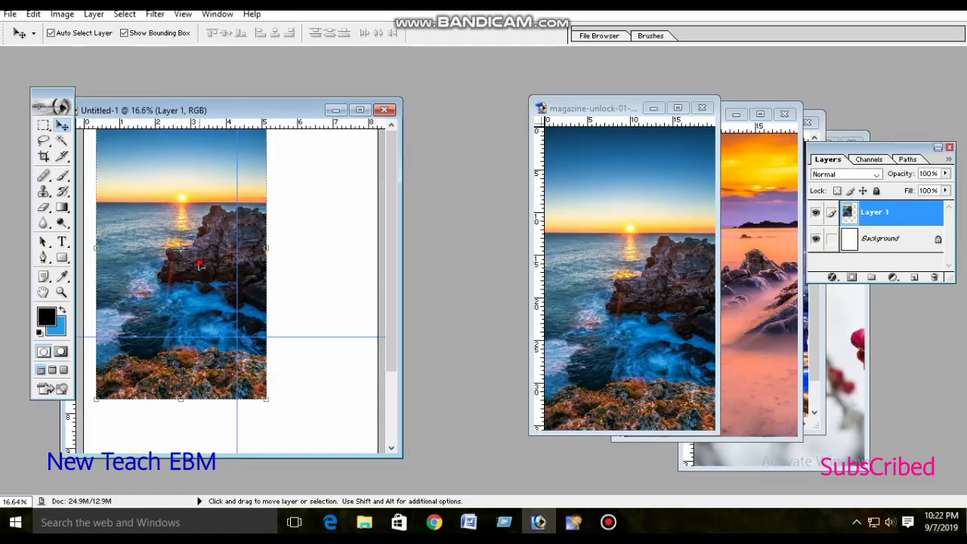
pyautogui.moveTo(199, 265); pyautogui.dragTo(187, 246)
pyautogui.moveTo(255, 382); pyautogui.dragTo(232, 340)
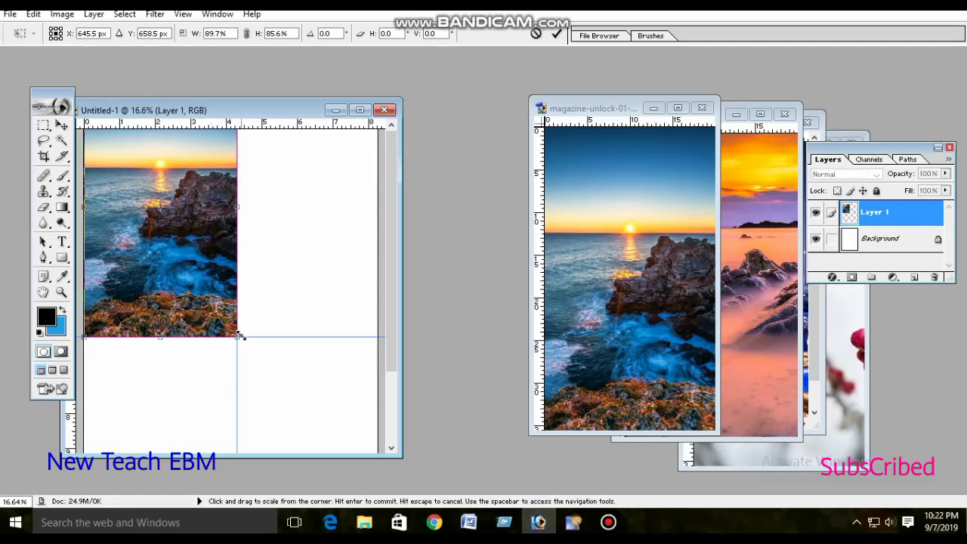
pyautogui.click(62, 125)
pyautogui.click(414, 198)
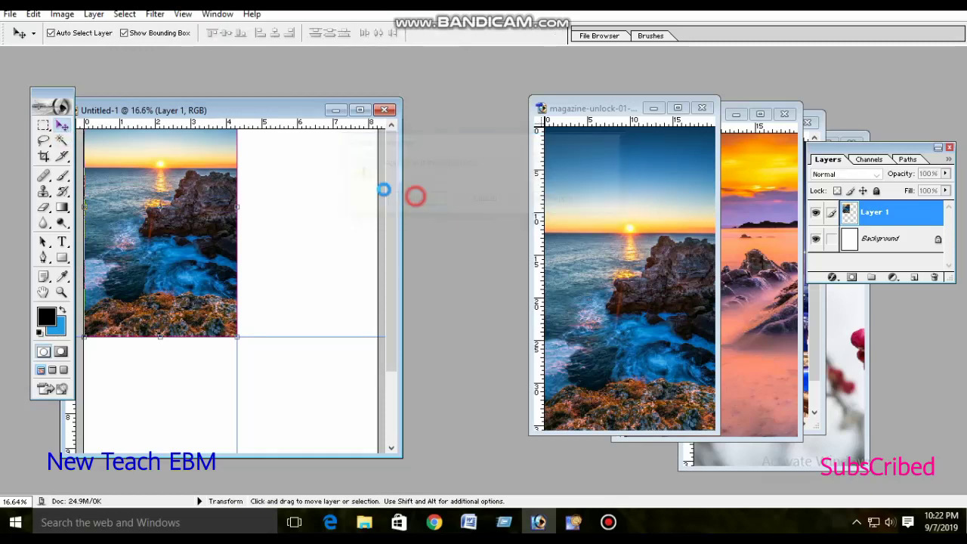
# Toggle Auto-Select and Show Transform Controls off and back on in the Move options.
pyautogui.click(53, 34)
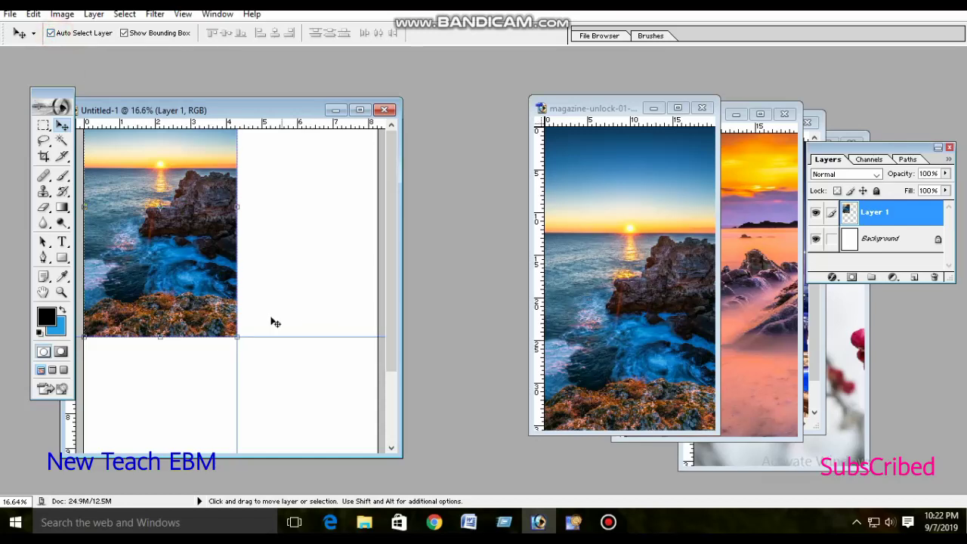
pyautogui.click(51, 34)
pyautogui.click(50, 33)
pyautogui.click(134, 35)
pyautogui.click(135, 35)
pyautogui.click(134, 34)
pyautogui.click(135, 34)
# Switch to Crop and back to Move, then try dragging the seascape again.
pyautogui.click(44, 156)
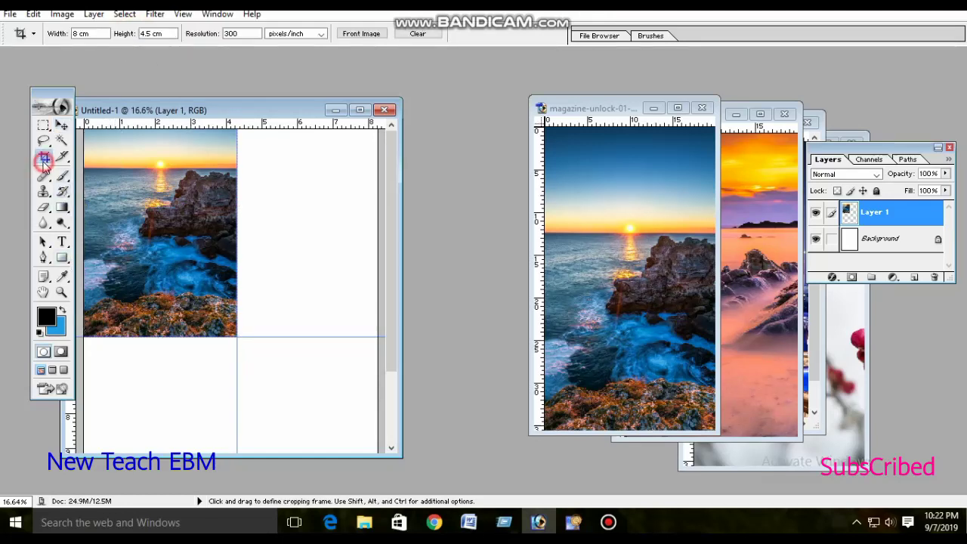
pyautogui.click(62, 124)
pyautogui.moveTo(593, 217); pyautogui.dragTo(630, 226)
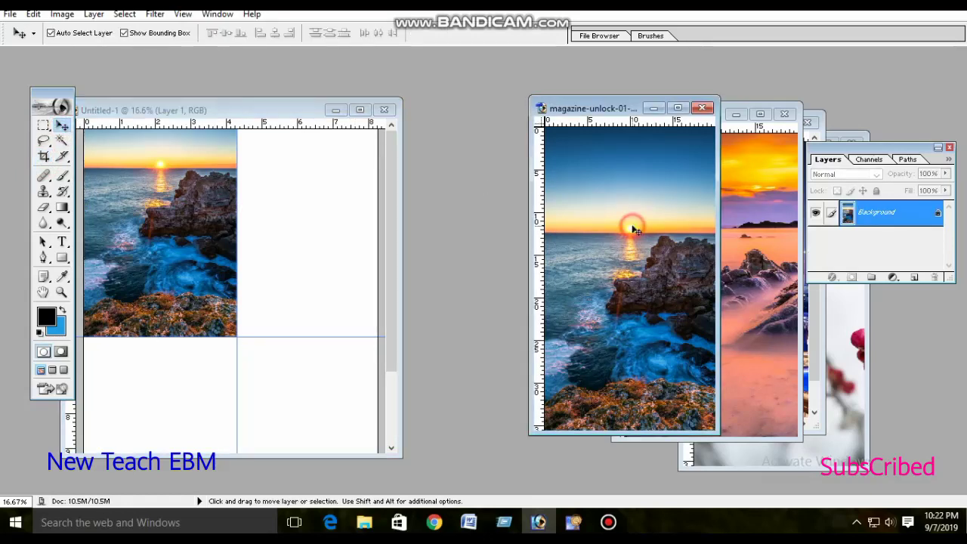
# Dismiss the locked-layer error, close the seascape, and drag the pink beach photo onto the page.
pyautogui.click(478, 200)
pyautogui.click(699, 108)
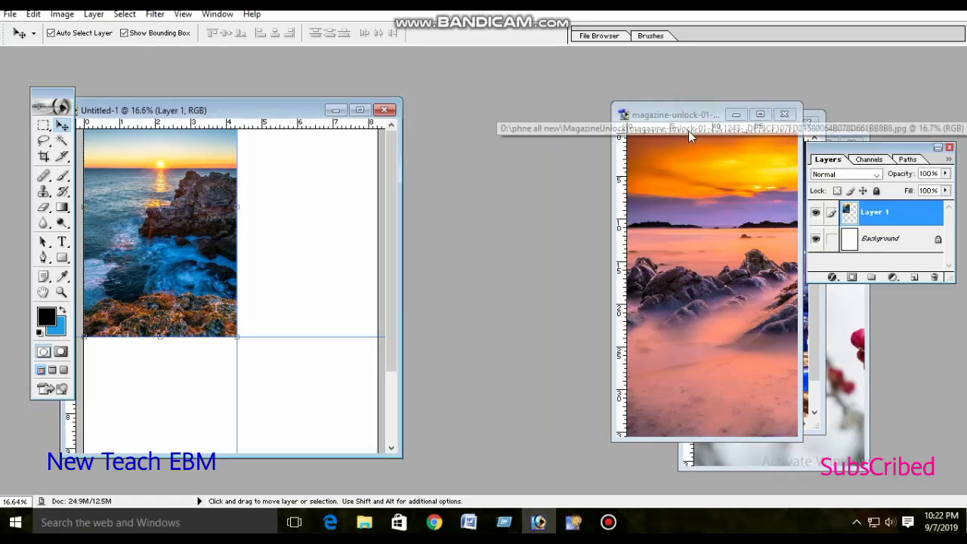
pyautogui.click(688, 115)
pyautogui.moveTo(737, 212); pyautogui.dragTo(325, 199)
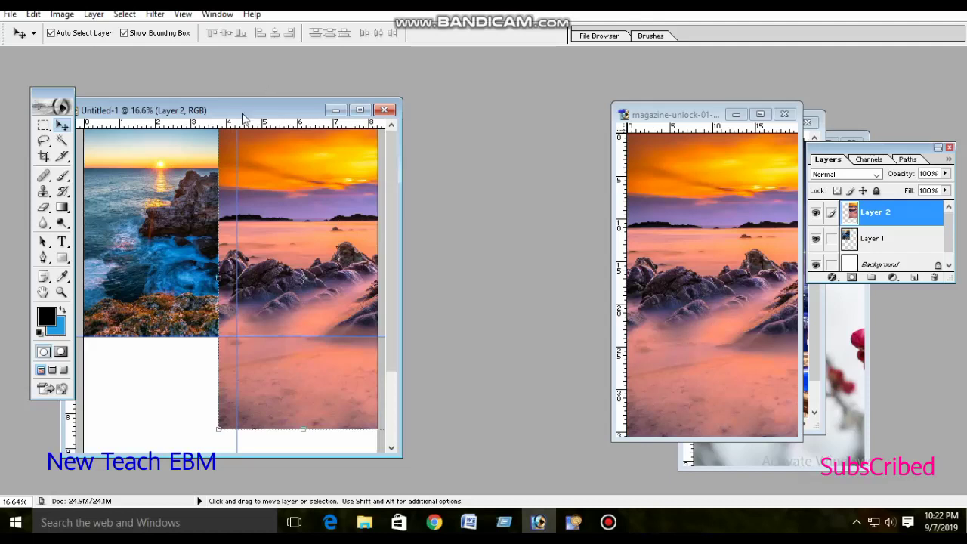
pyautogui.moveTo(246, 109); pyautogui.dragTo(307, 46)
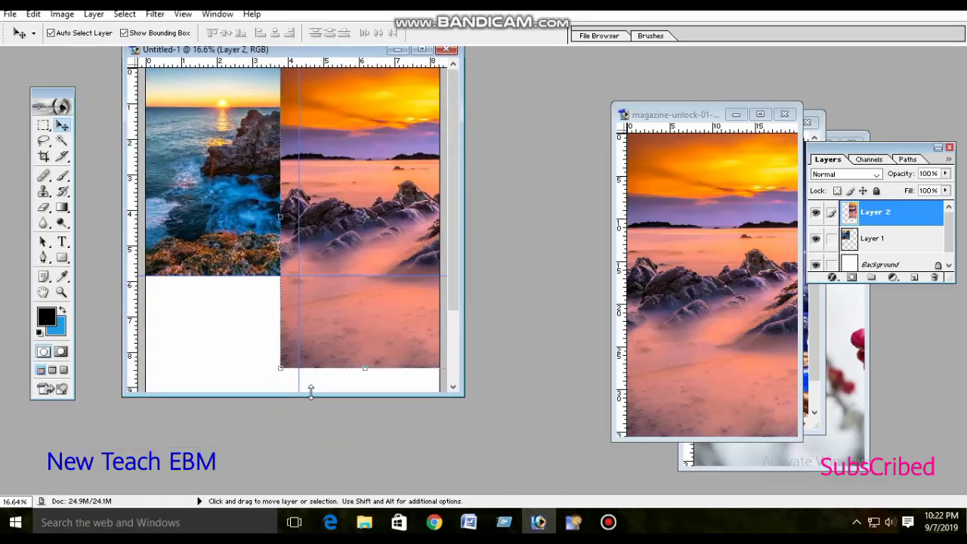
pyautogui.moveTo(310, 391); pyautogui.dragTo(311, 489)
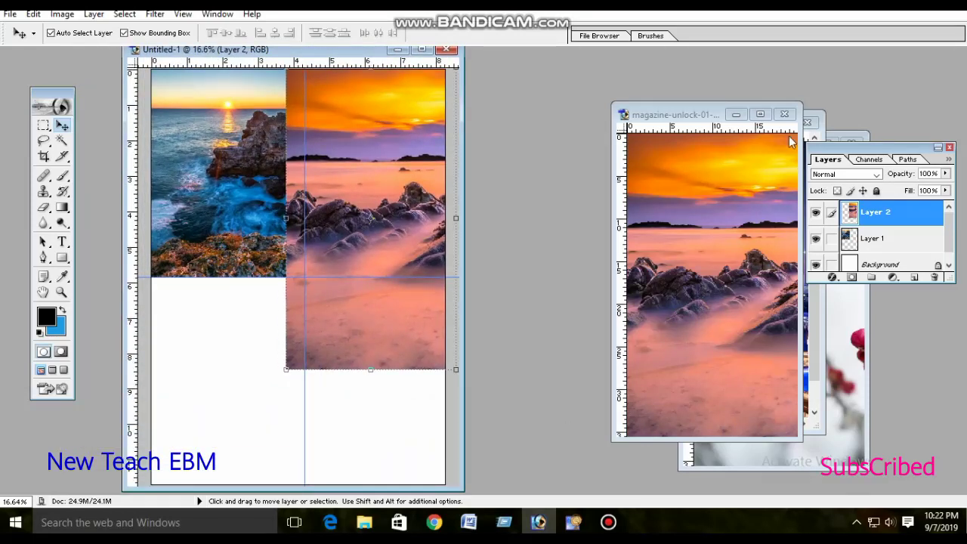
# Drag the night city and red blossom photos into the collage, then maximize it.
pyautogui.click(784, 114)
pyautogui.click(713, 251)
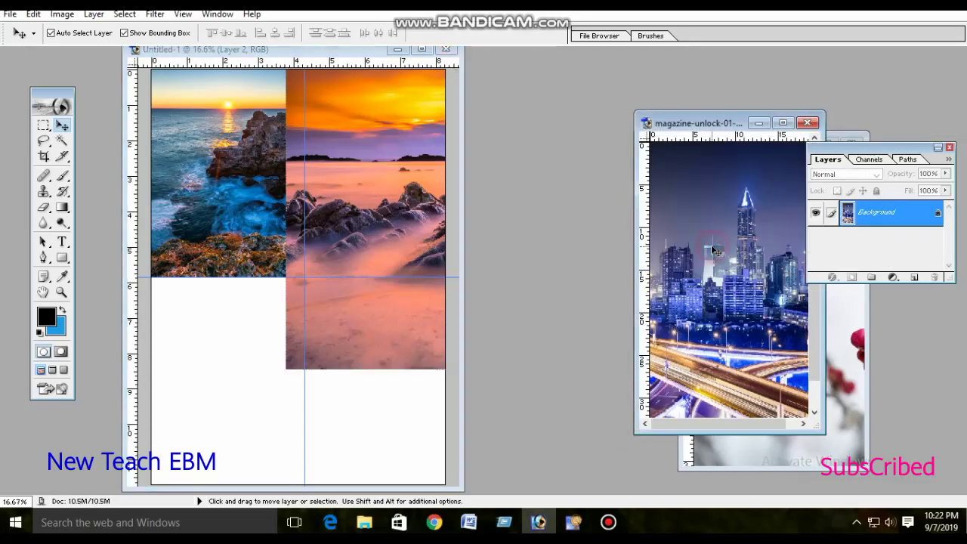
pyautogui.moveTo(714, 252); pyautogui.dragTo(214, 348)
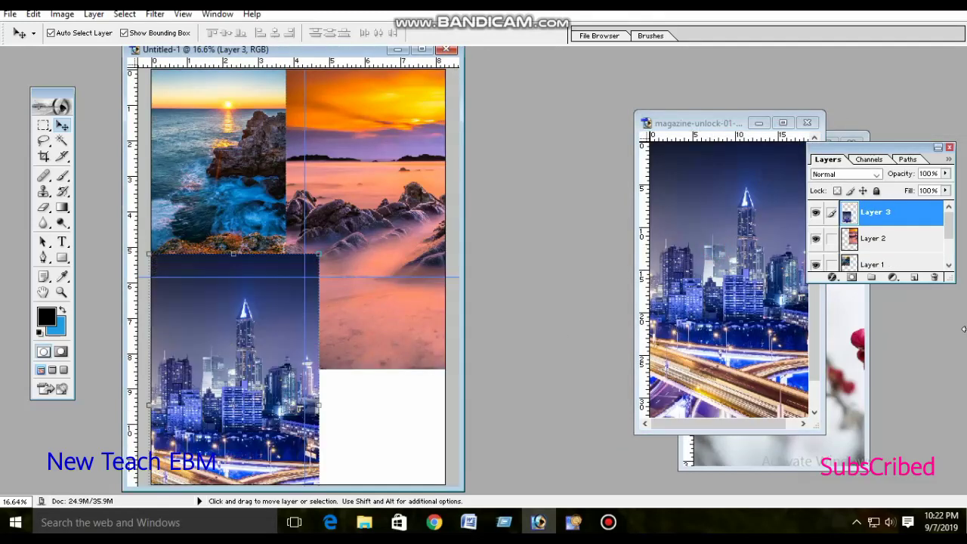
pyautogui.click(808, 123)
pyautogui.click(749, 274)
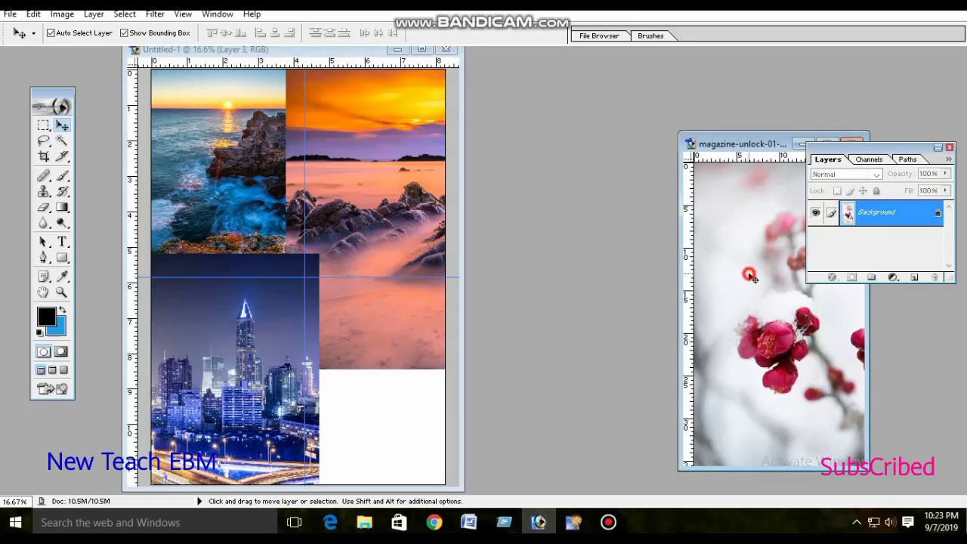
pyautogui.moveTo(745, 275)
pyautogui.mouseDown()
pyautogui.moveTo(447, 345)
pyautogui.moveTo(380, 372)
pyautogui.mouseUp()
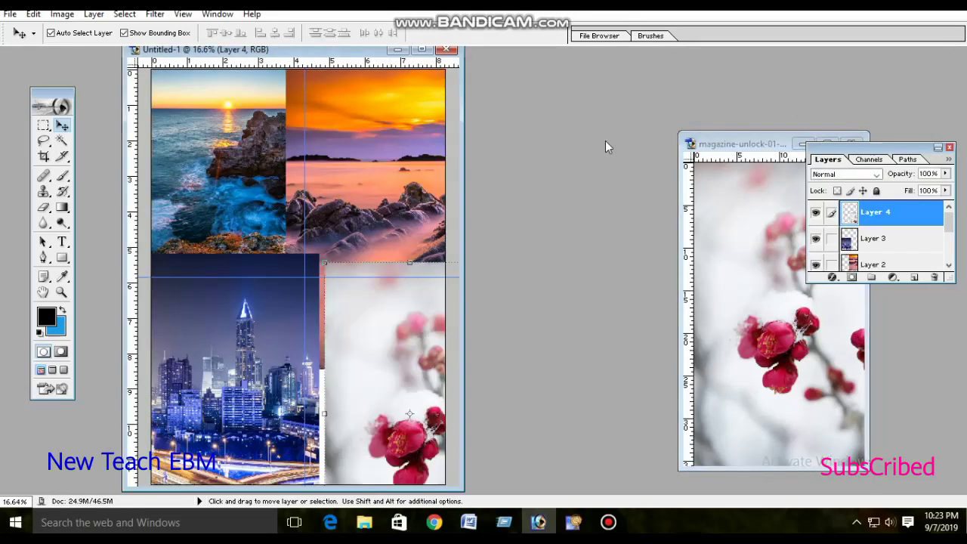
pyautogui.click(431, 49)
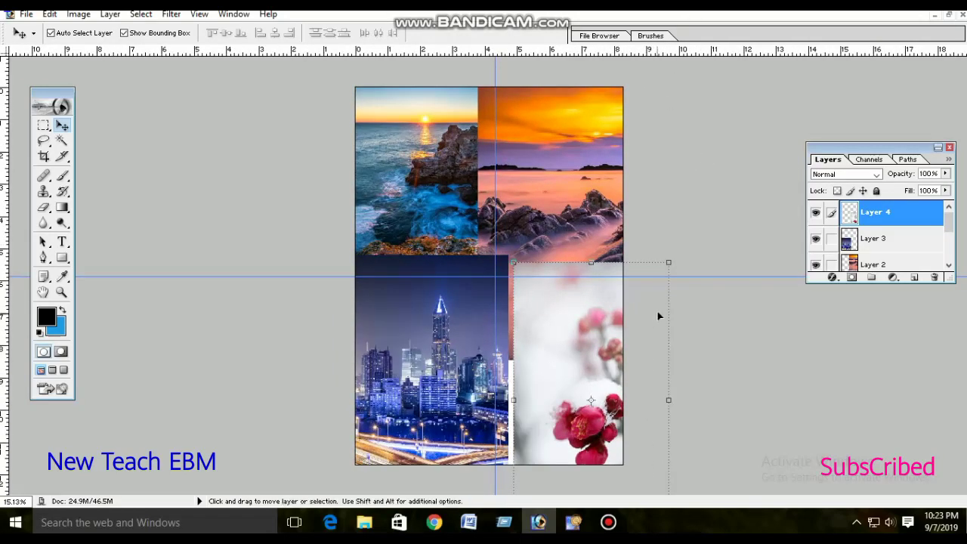
# Scale the red blossom layer into the bottom-right quadrant and apply it.
pyautogui.hotkey('ctrl', '-')
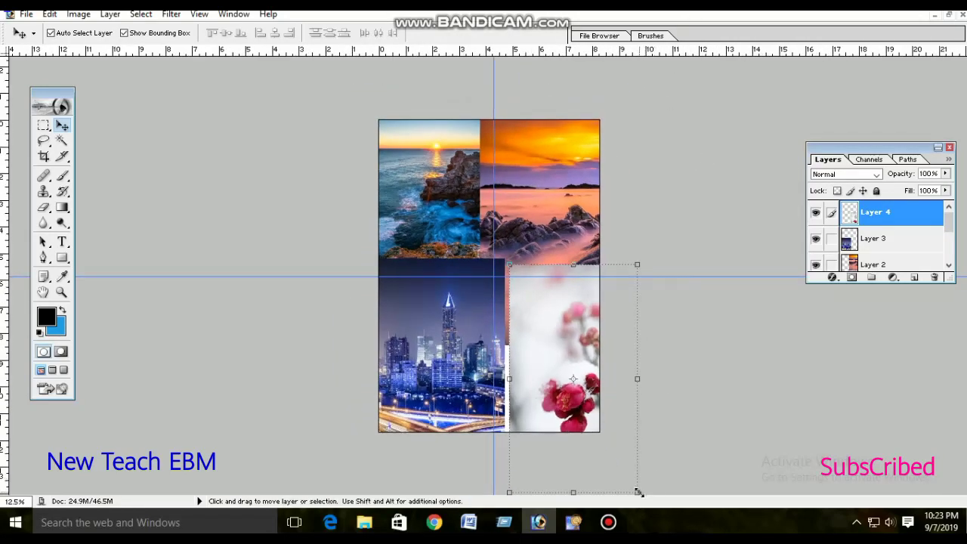
pyautogui.moveTo(638, 492); pyautogui.dragTo(601, 433)
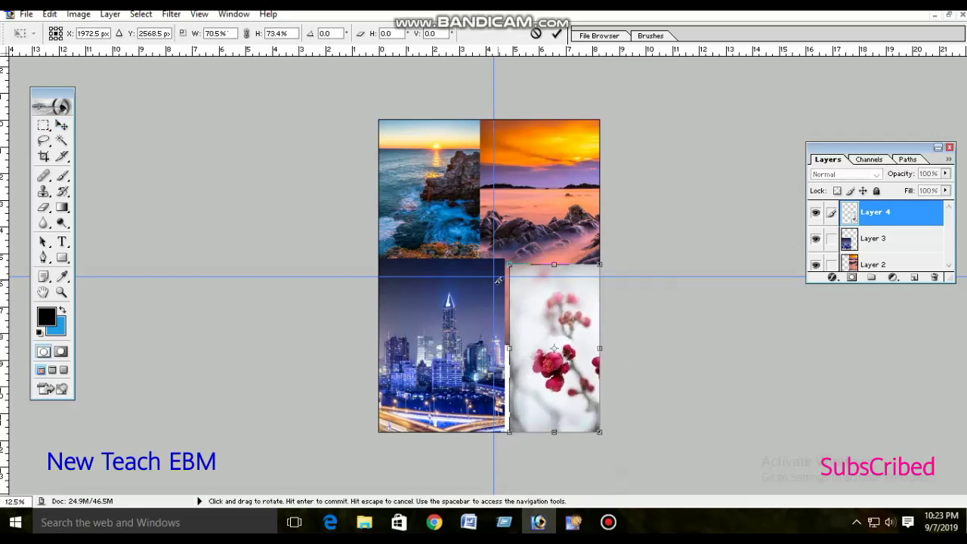
pyautogui.moveTo(508, 264); pyautogui.dragTo(493, 276)
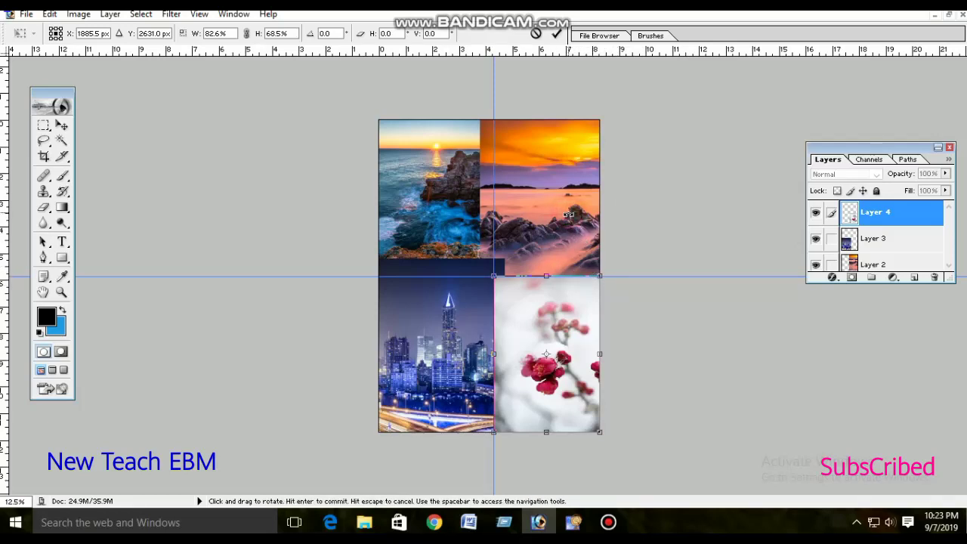
pyautogui.click(61, 140)
pyautogui.click(399, 198)
# Scale the pink beach layer into the top-right quadrant and apply it.
pyautogui.click(64, 127)
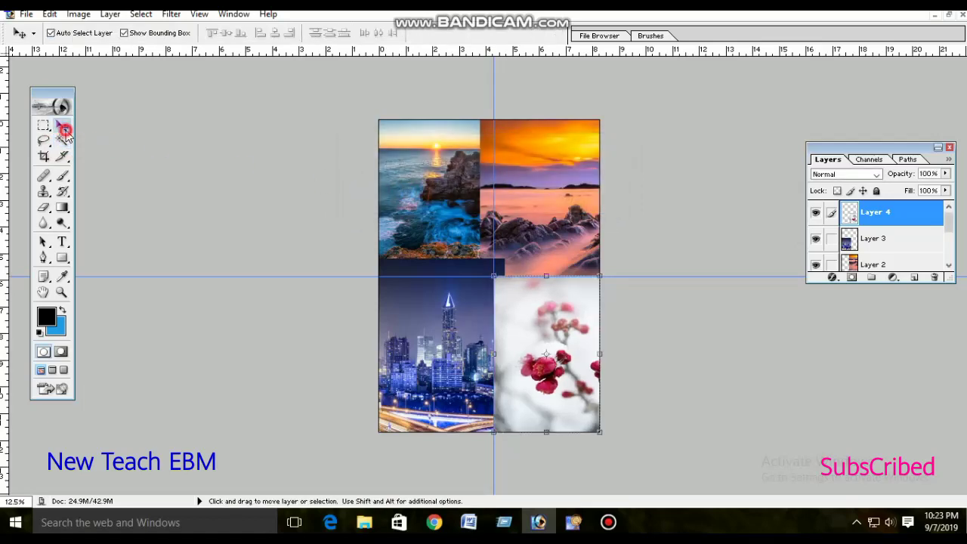
pyautogui.click(510, 236)
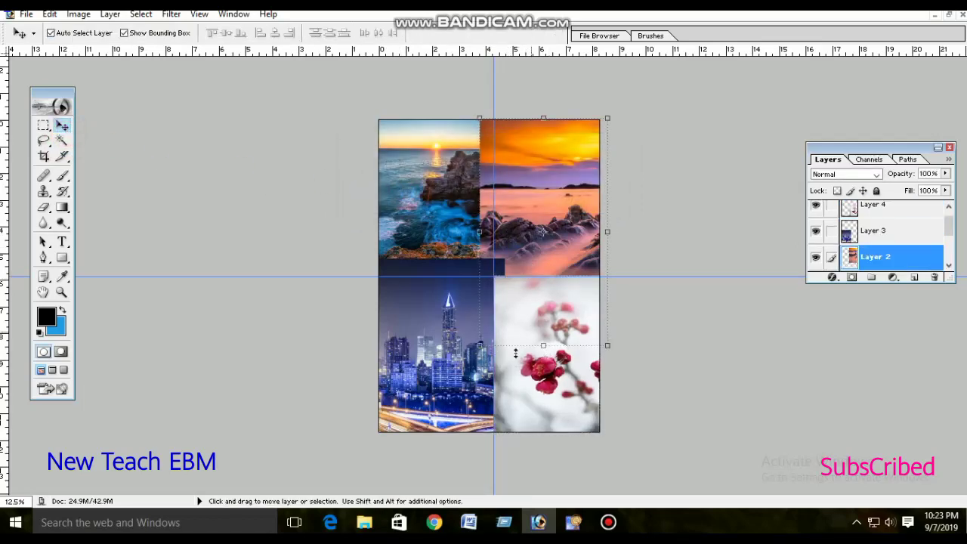
pyautogui.moveTo(478, 345); pyautogui.dragTo(491, 276)
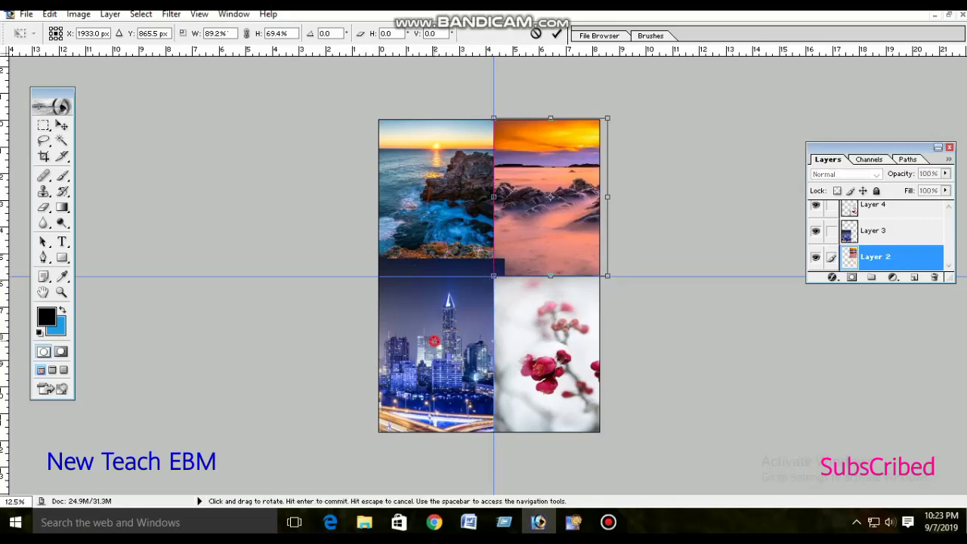
pyautogui.click(44, 141)
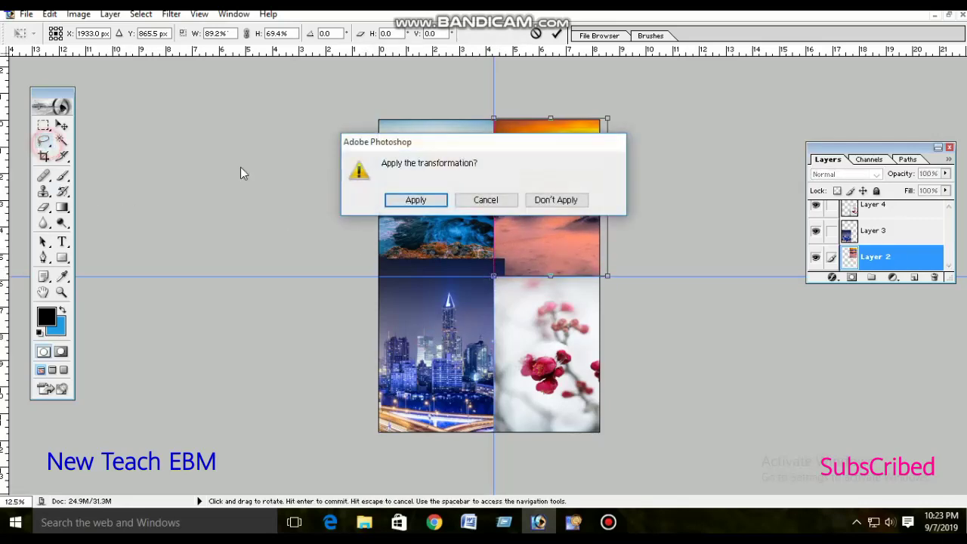
pyautogui.click(403, 198)
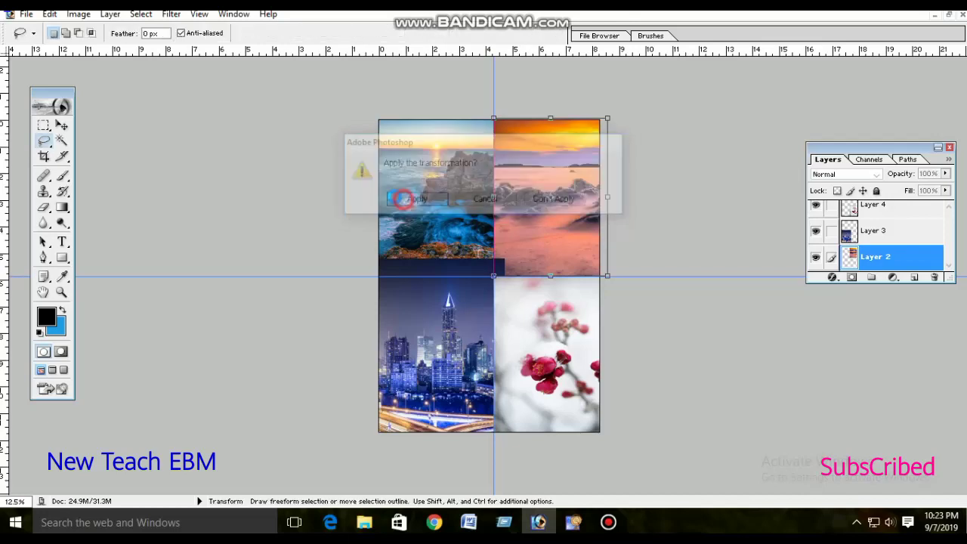
# Scale the night city layer to 91.3% by 68.5% to fill the bottom-left quadrant.
pyautogui.click(62, 126)
pyautogui.click(446, 327)
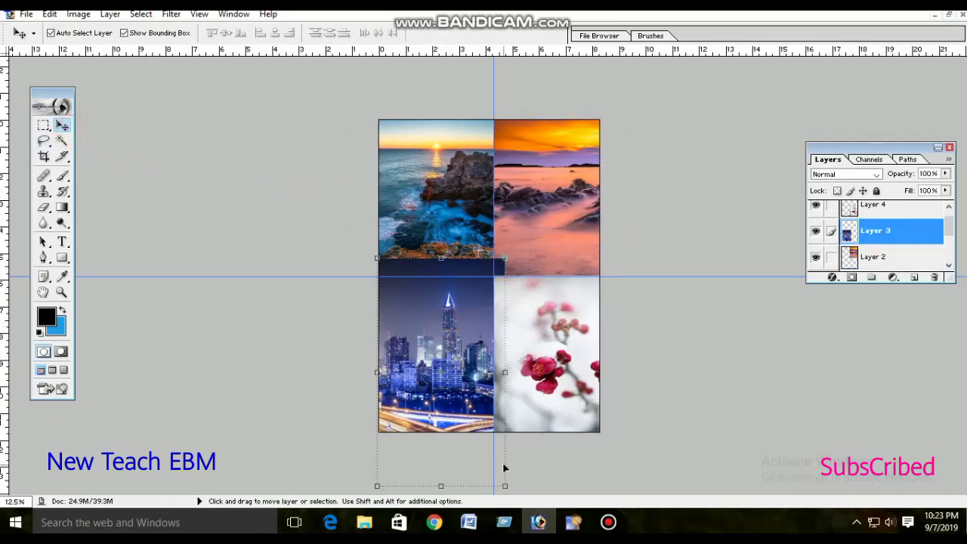
pyautogui.moveTo(505, 488); pyautogui.dragTo(493, 432)
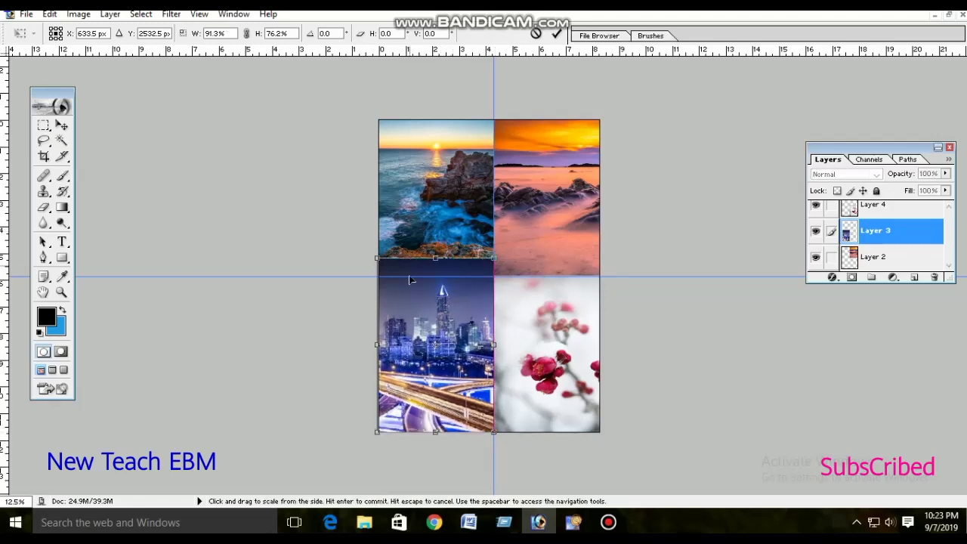
pyautogui.moveTo(484, 258); pyautogui.dragTo(484, 275)
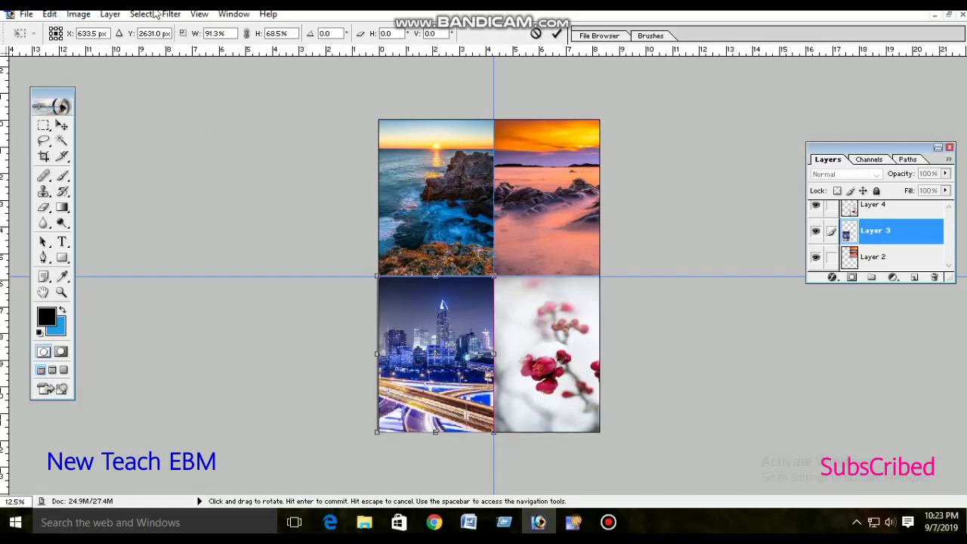
# Restore the collage from maximized to a floating window and reposition it.
pyautogui.click(79, 14)
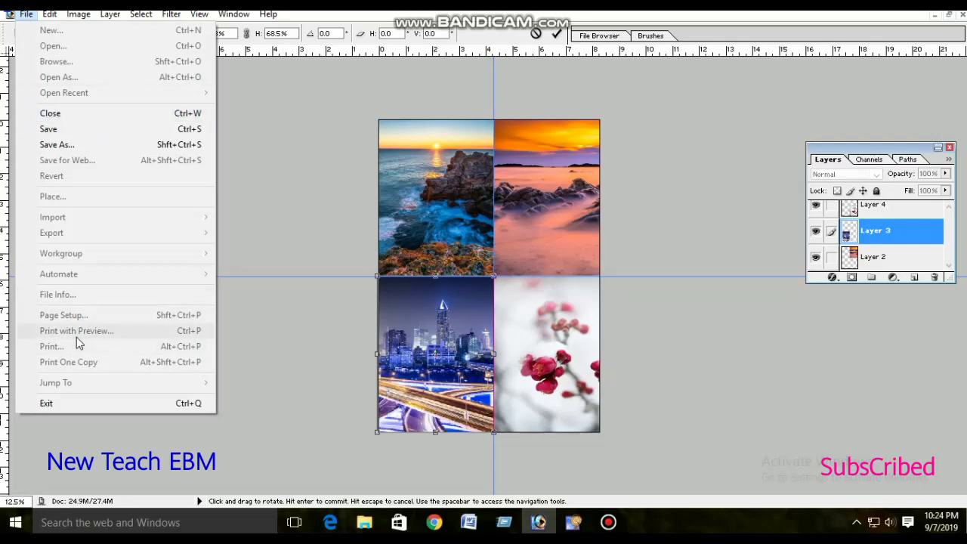
pyautogui.click(945, 17)
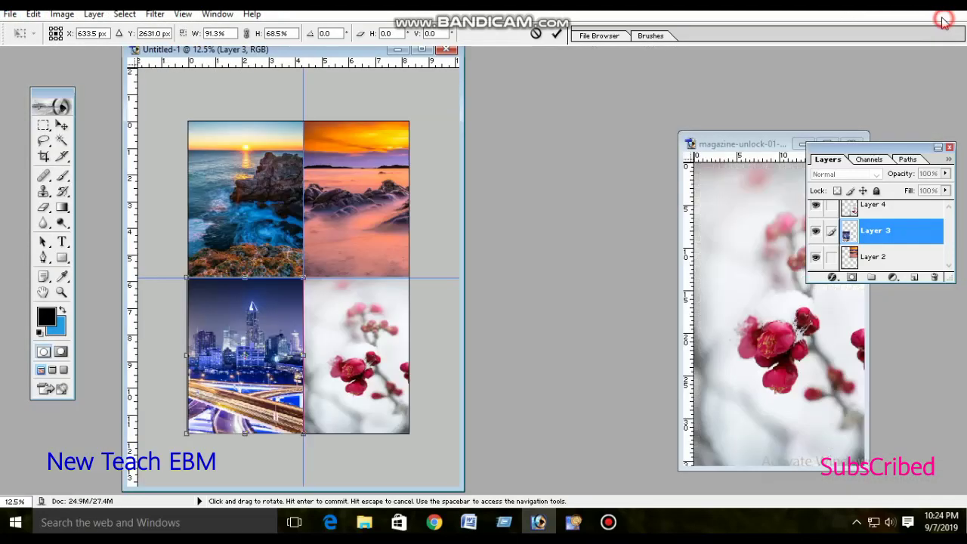
pyautogui.moveTo(335, 50); pyautogui.dragTo(347, 83)
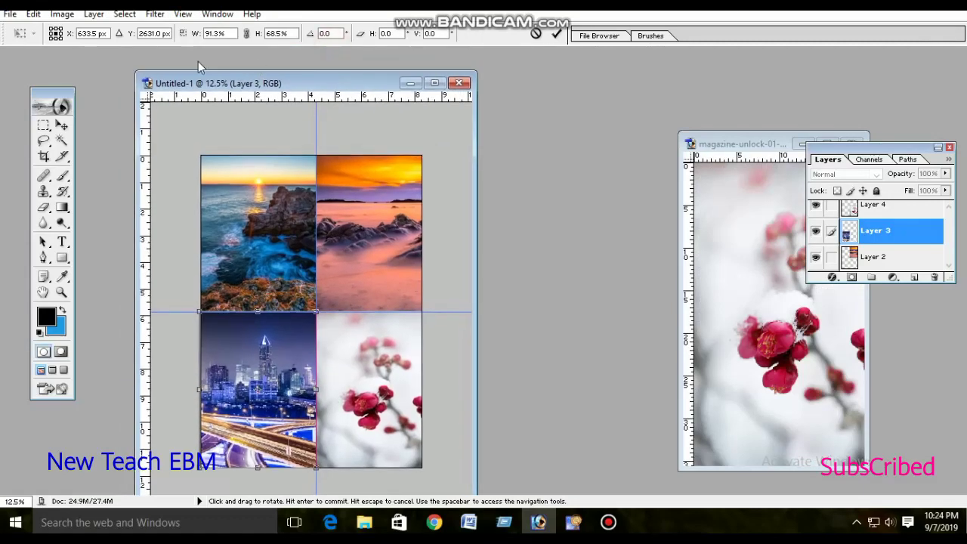
# Move the collage window to reveal the tools and browse the File and Window menus.
pyautogui.click(11, 15)
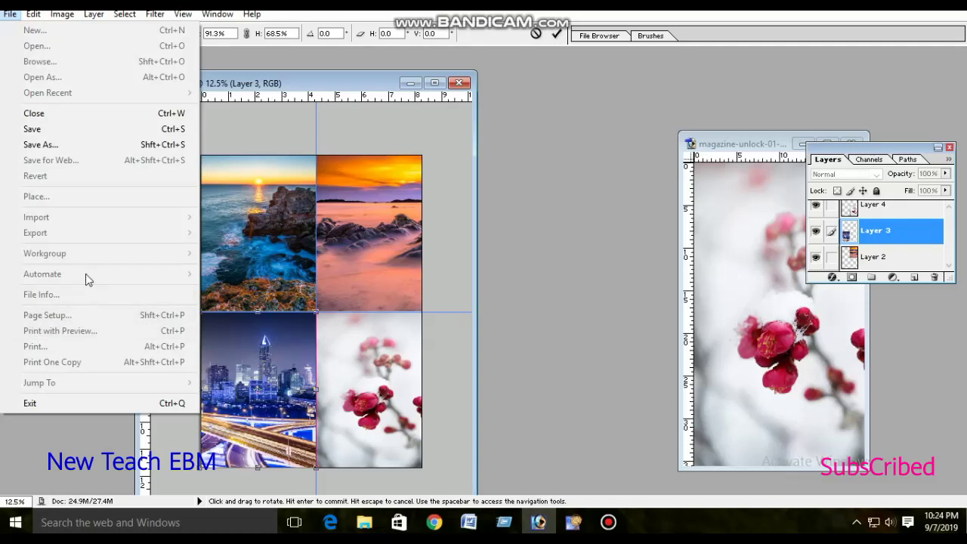
pyautogui.moveTo(300, 85); pyautogui.dragTo(345, 56)
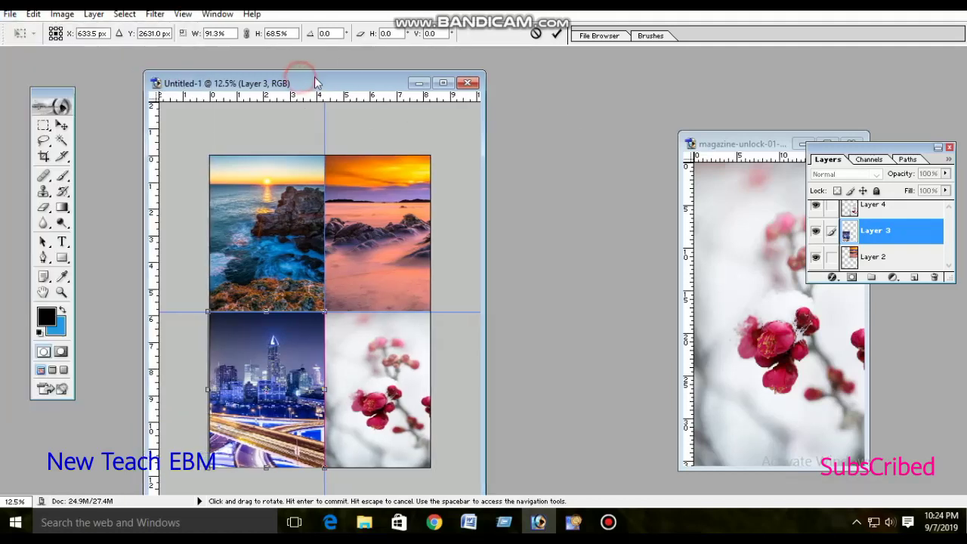
pyautogui.click(10, 14)
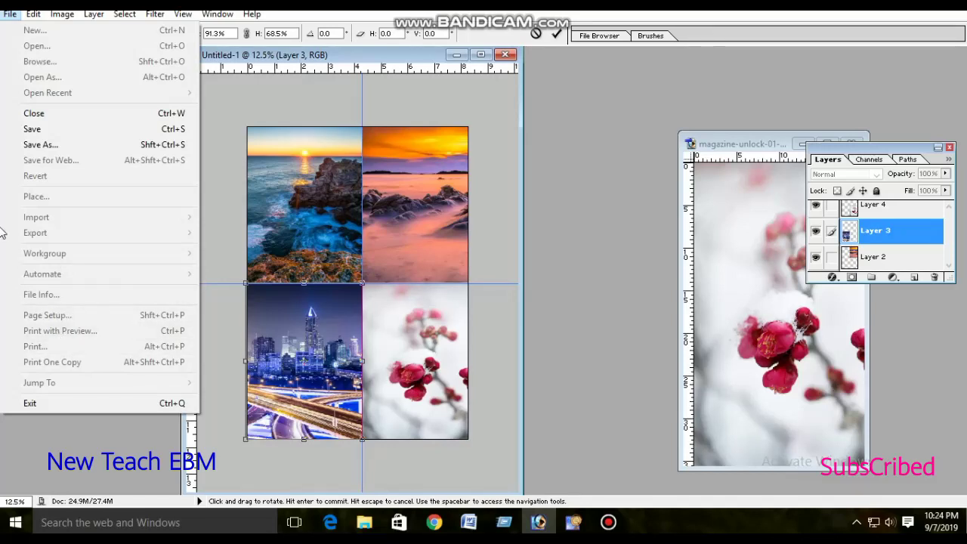
pyautogui.click(217, 14)
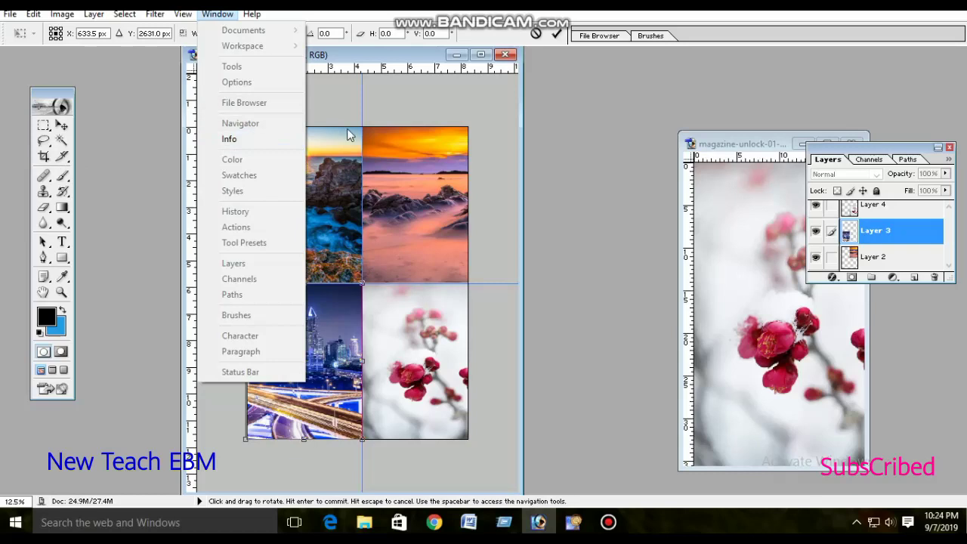
pyautogui.click(353, 55)
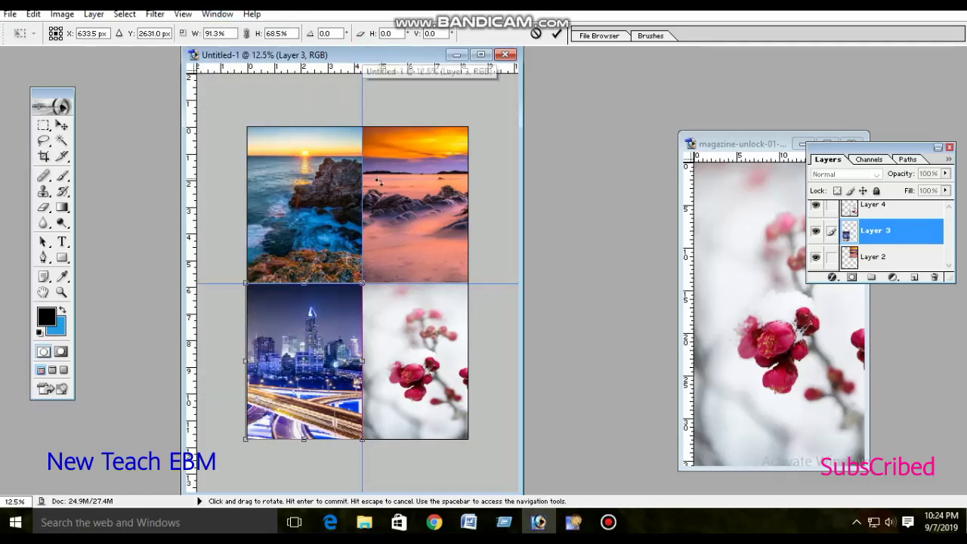